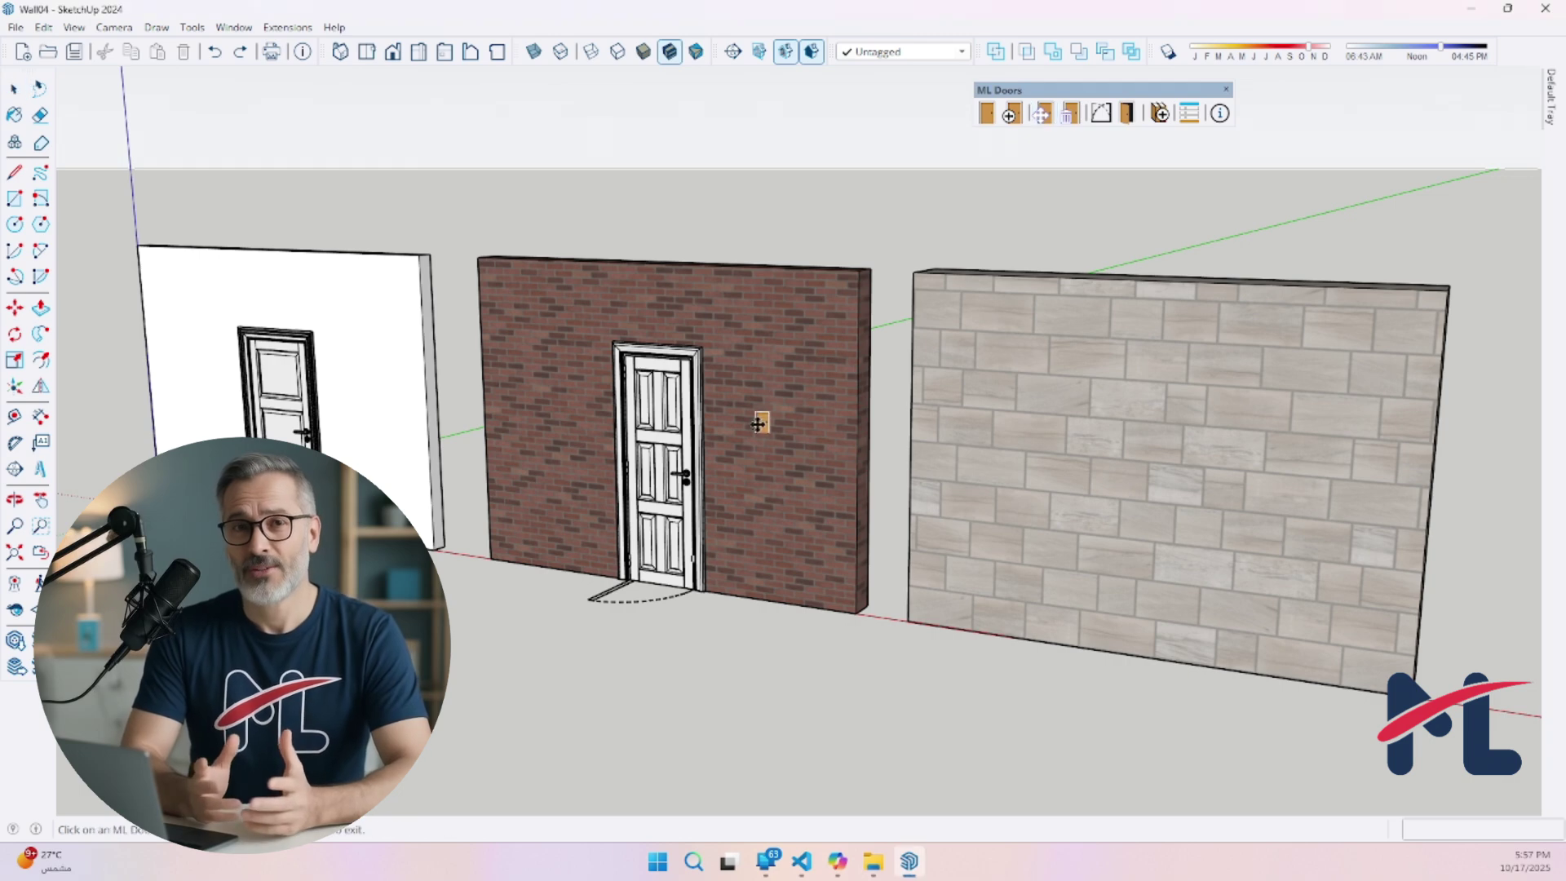
# - Move the six-panel door from the brick wall to the base of the straight stone wall
pyautogui.click(703, 479)
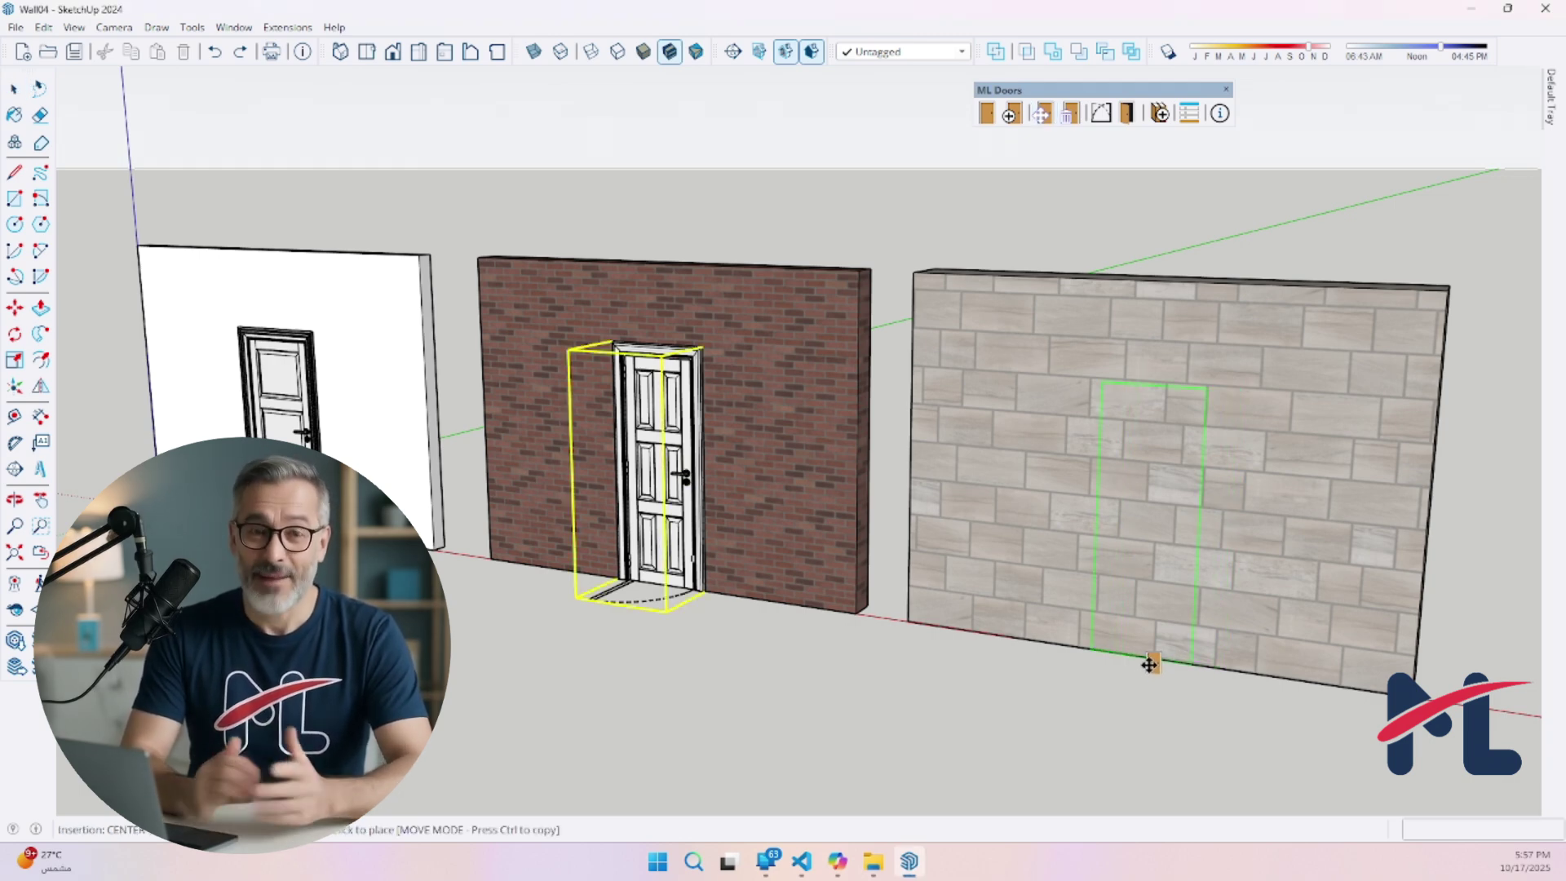
pyautogui.click(1151, 665)
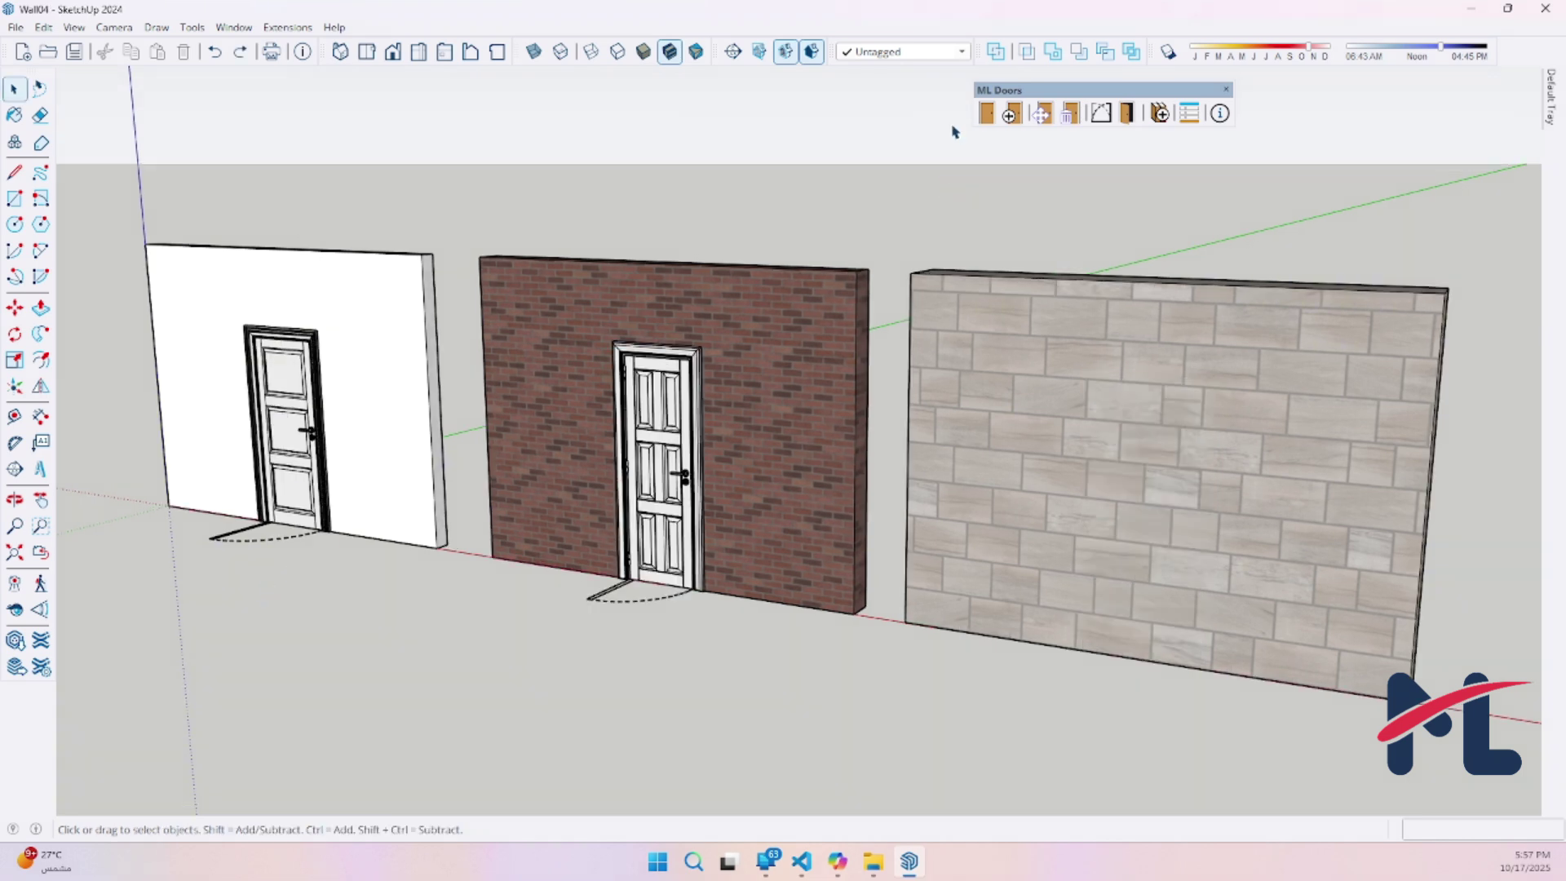
# - Move the brick wall's six-panel door to the middle of the straight stone wall, trying corner insertion points and placing it by its CENTER
pyautogui.click(1044, 115)
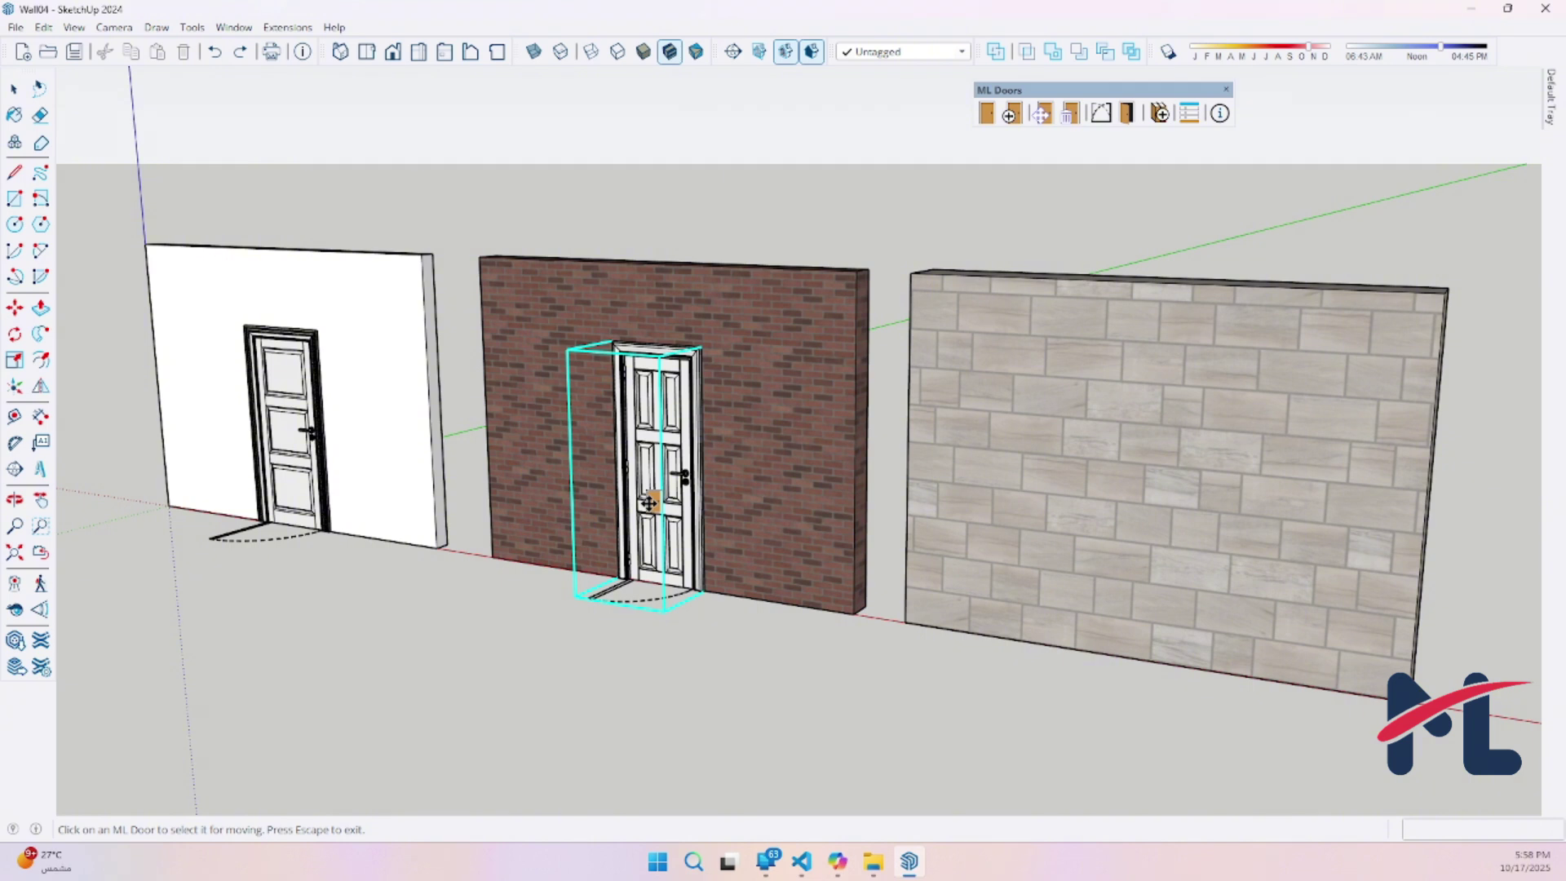
pyautogui.click(649, 503)
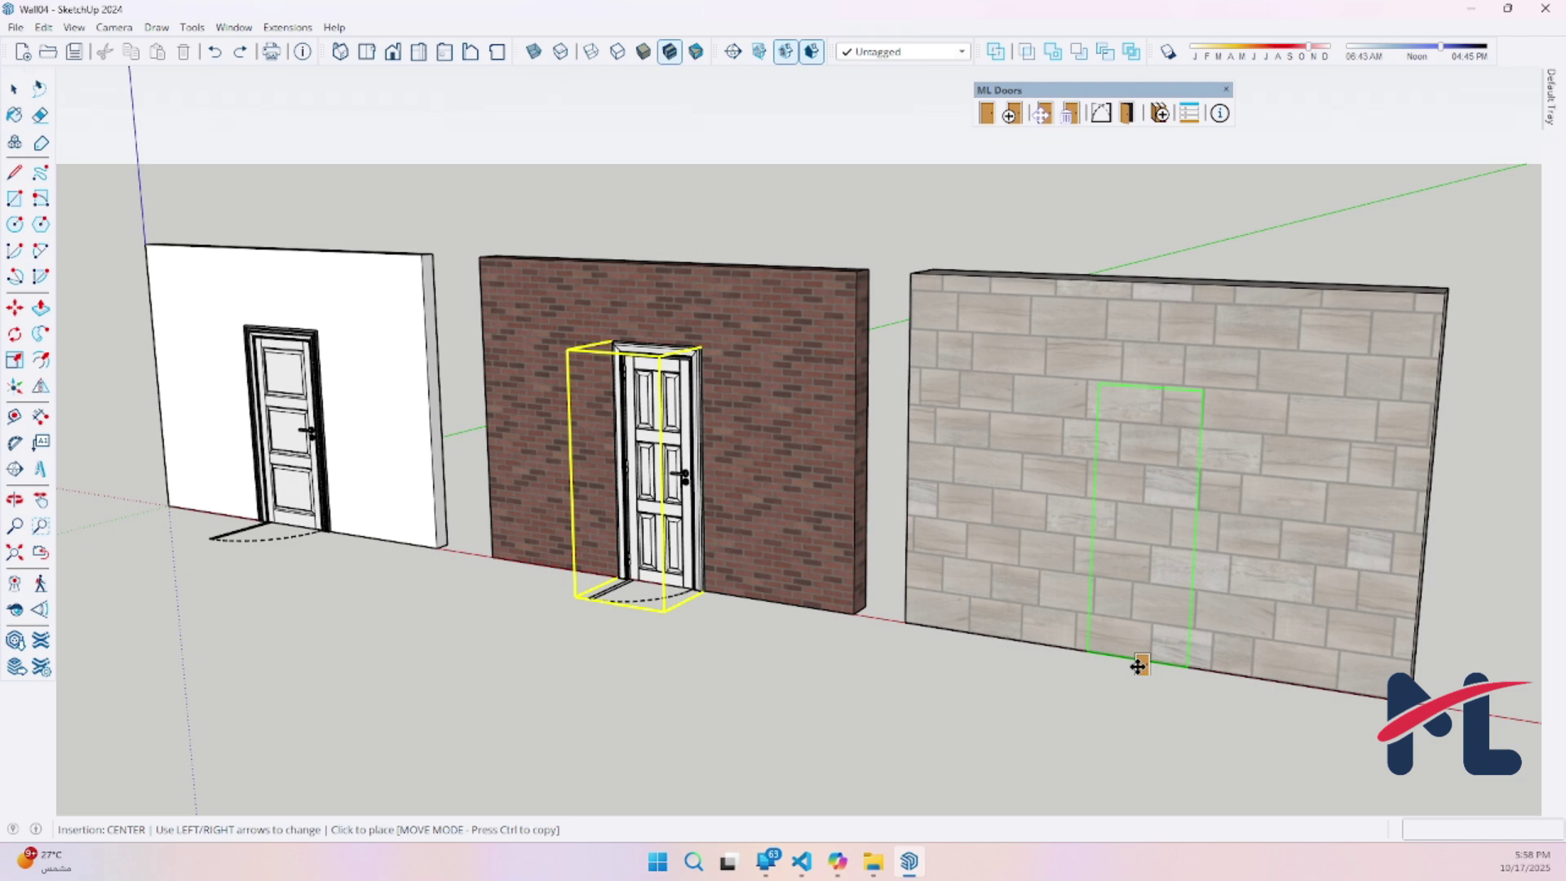
pyautogui.press('Right')
pyautogui.press('Left')
pyautogui.press('Left')
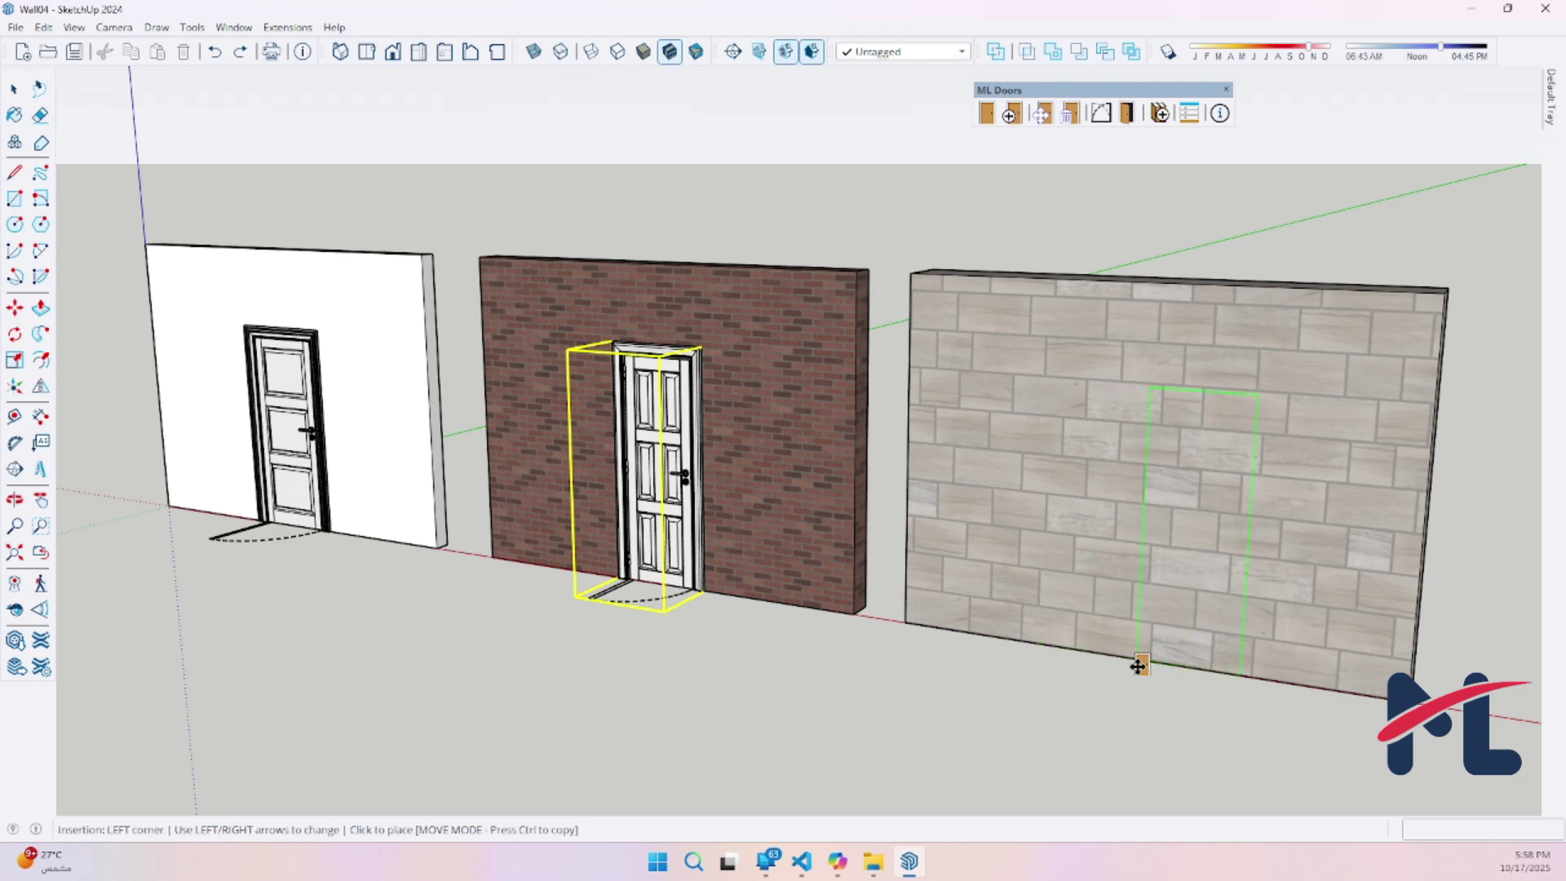
pyautogui.press('Right')
pyautogui.press('Right')
pyautogui.press('Left')
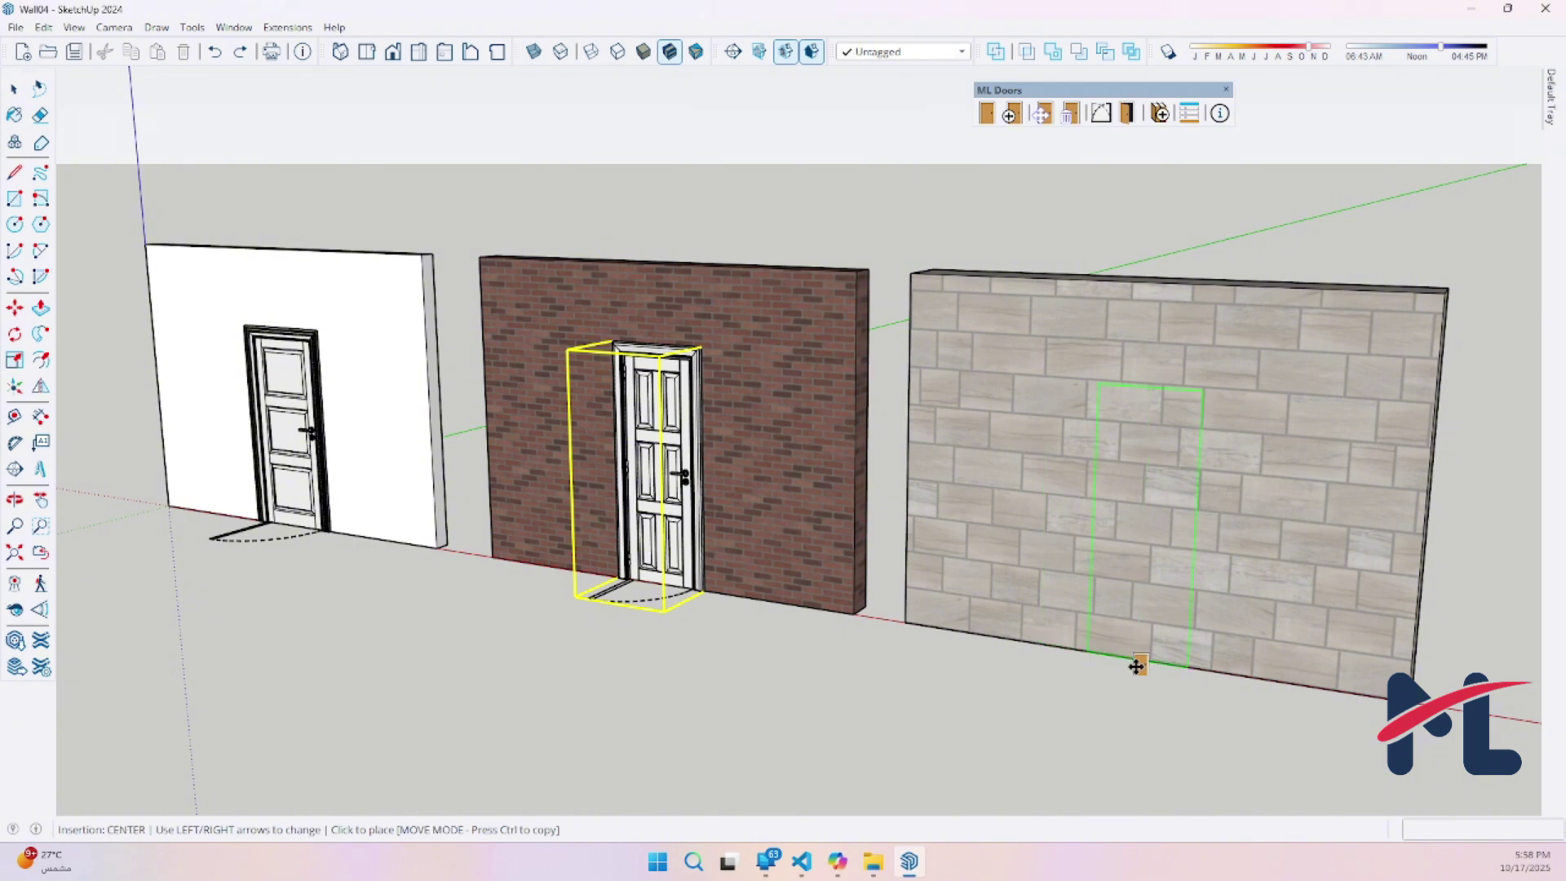
pyautogui.scroll(3, 1148, 662)
pyautogui.moveTo(1148, 663)
pyautogui.mouseDown(button='middle')
pyautogui.moveTo(1160, 644)
pyautogui.moveTo(1004, 710)
pyautogui.mouseUp(button='middle')
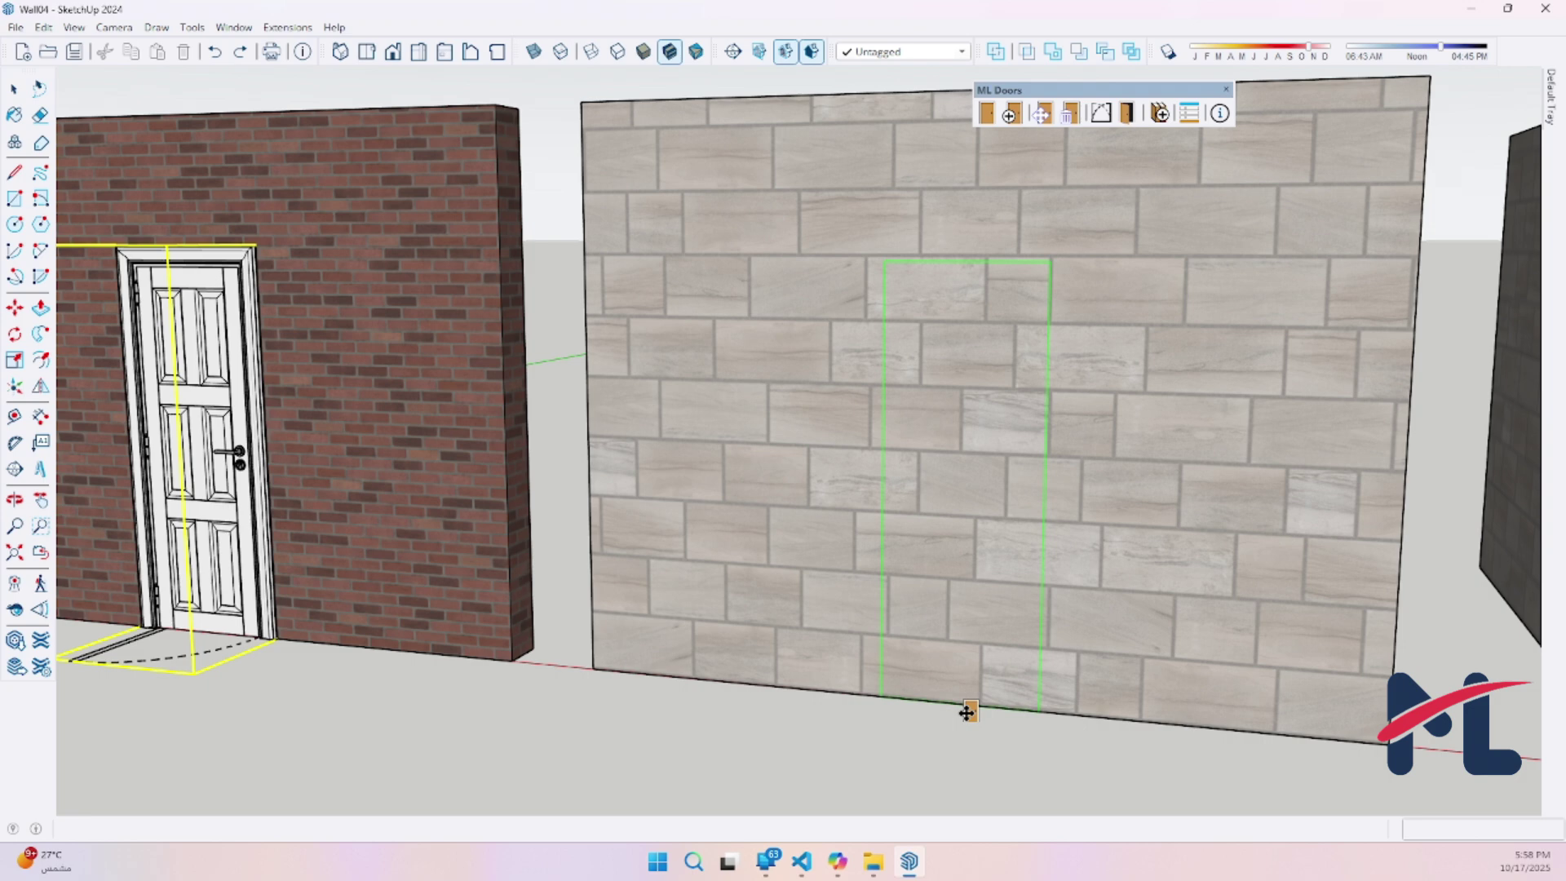
pyautogui.click(967, 712)
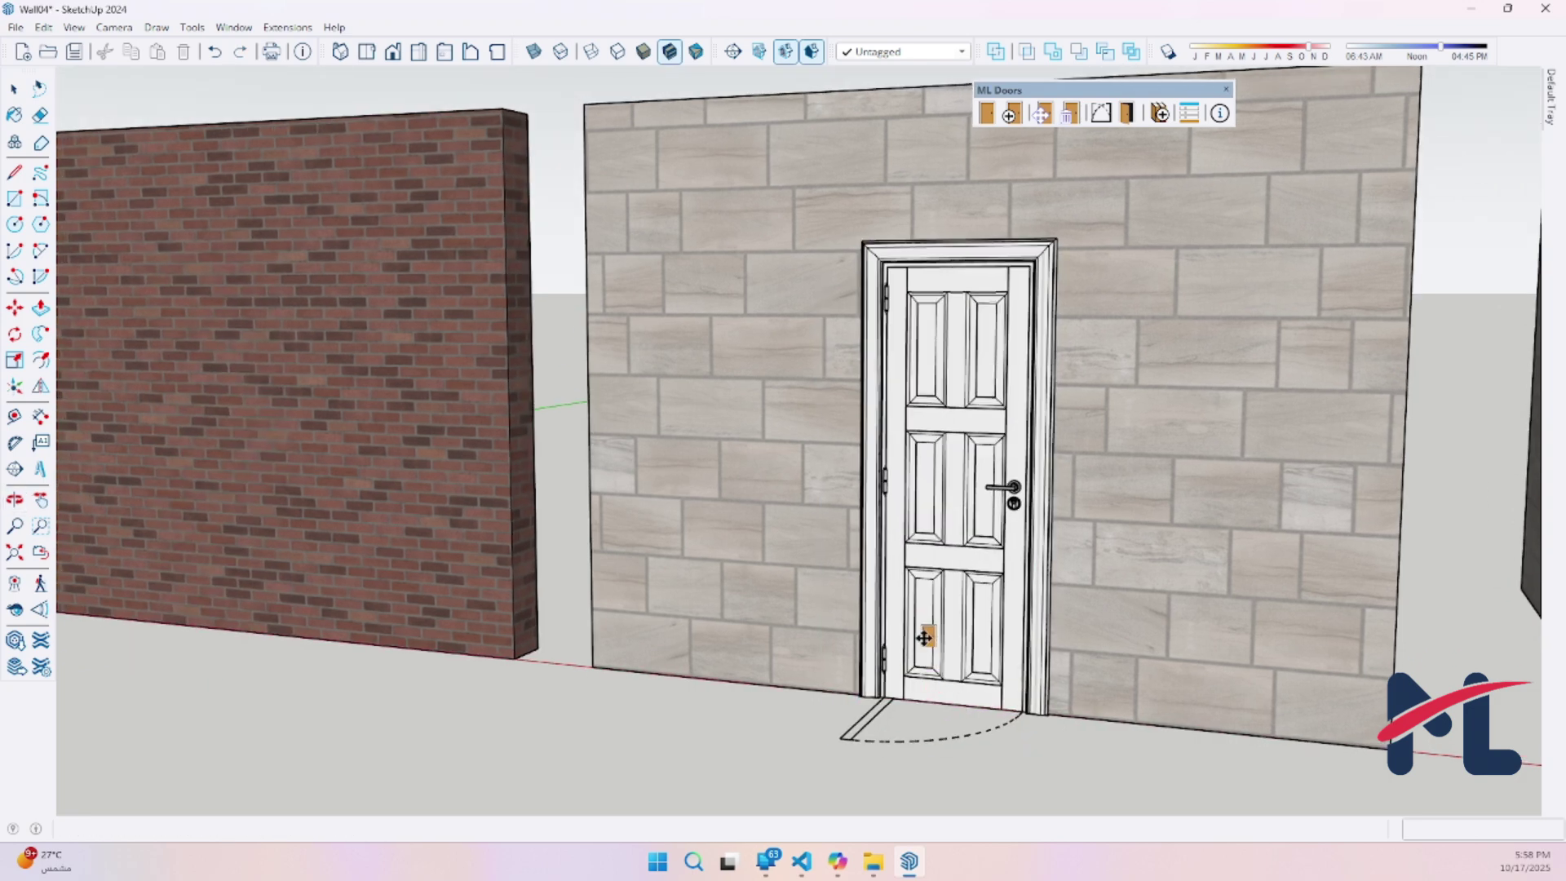
pyautogui.press('Escape')
# - Copy the straight stone wall's door onto the adjacent first segment of the angled stone wall, using the CENTER insertion point
pyautogui.moveTo(928, 630)
pyautogui.mouseDown(button='middle')
pyautogui.moveTo(829, 474)
pyautogui.moveTo(1042, 385)
pyautogui.moveTo(517, 217)
pyautogui.moveTo(846, 384)
pyautogui.moveTo(481, 353)
pyautogui.moveTo(846, 472)
pyautogui.moveTo(850, 454)
pyautogui.moveTo(500, 462)
pyautogui.moveTo(918, 534)
pyautogui.moveTo(433, 500)
pyautogui.moveTo(800, 517)
pyautogui.moveTo(500, 643)
pyautogui.moveTo(932, 515)
pyautogui.moveTo(930, 615)
pyautogui.moveTo(916, 465)
pyautogui.moveTo(483, 500)
pyautogui.moveTo(535, 395)
pyautogui.moveTo(916, 445)
pyautogui.mouseUp(button='middle')
pyautogui.moveTo(1116, 536)
pyautogui.mouseDown(button='middle')
pyautogui.moveTo(845, 489)
pyautogui.moveTo(633, 490)
pyautogui.moveTo(745, 448)
pyautogui.mouseUp(button='middle')
pyautogui.click(1047, 120)
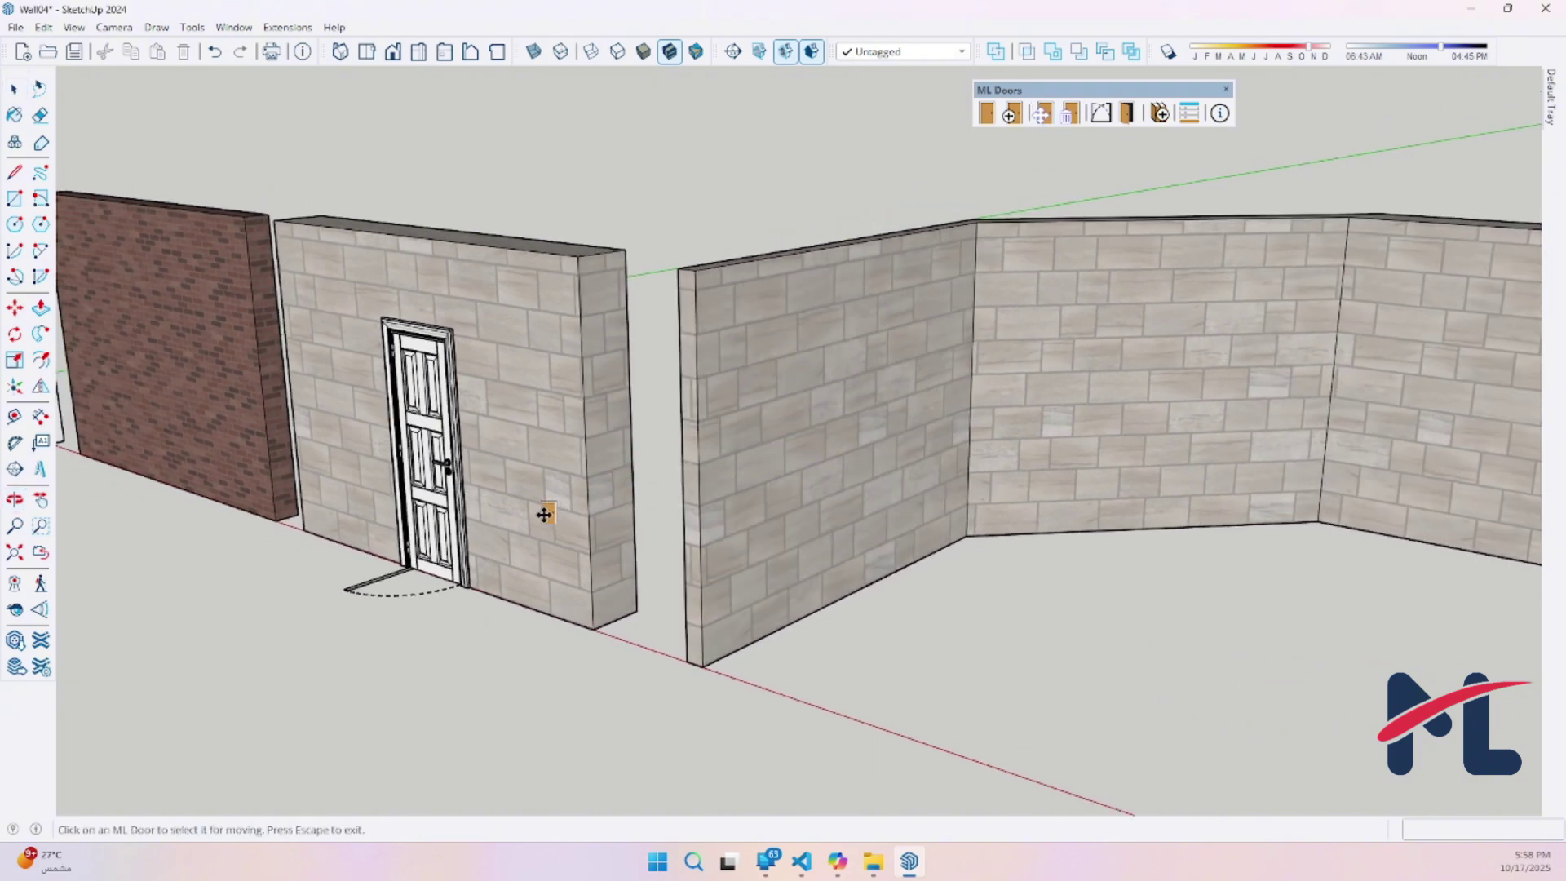
pyautogui.click(441, 512)
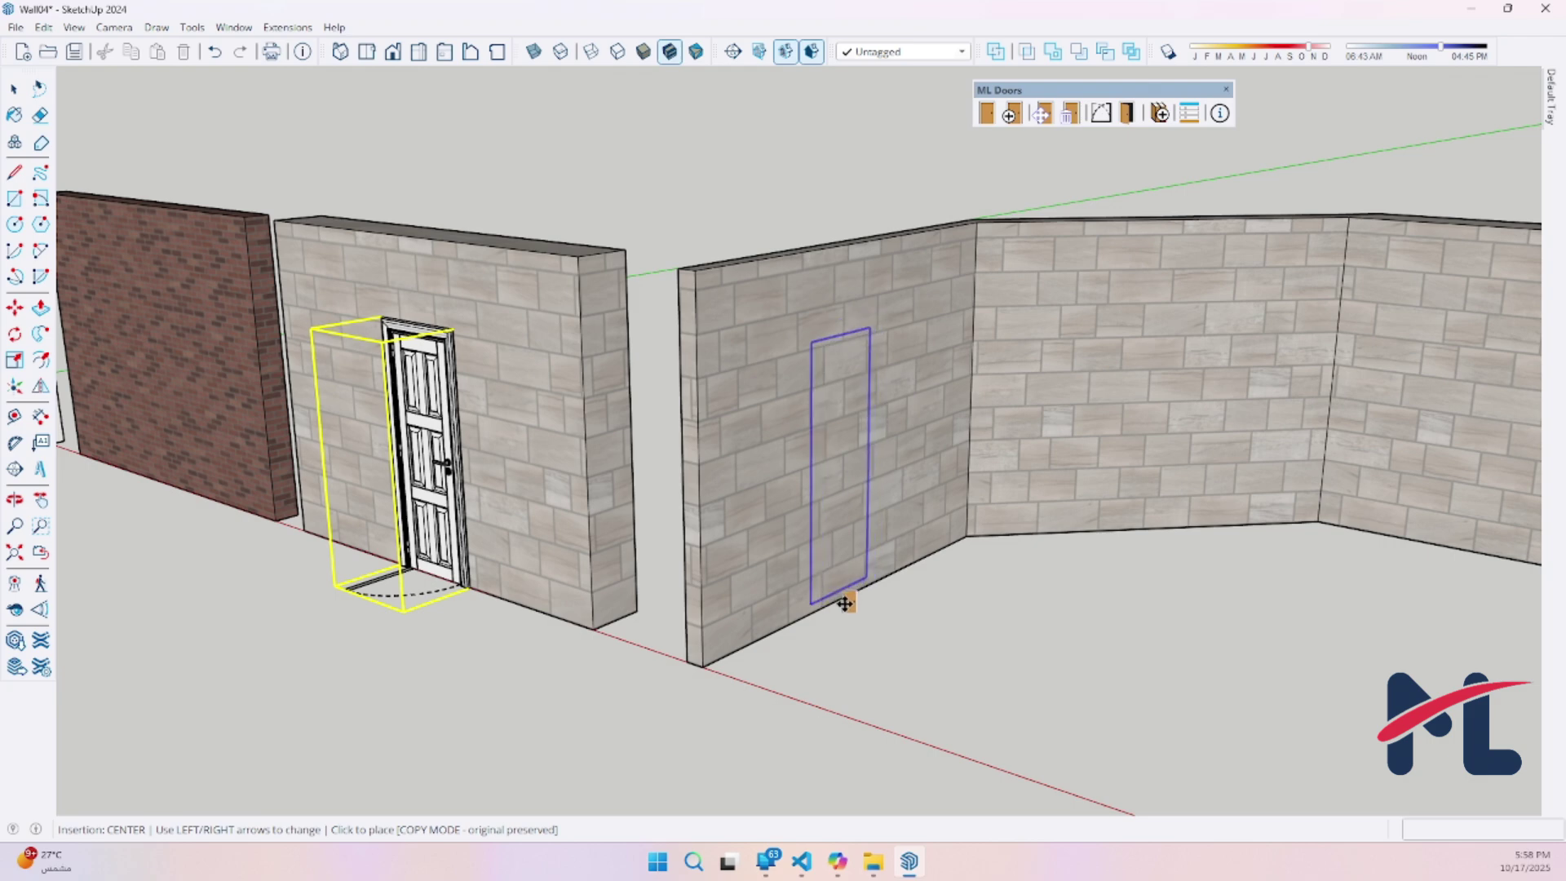
pyautogui.moveTo(862, 600); pyautogui.dragTo(790, 610, button='middle')
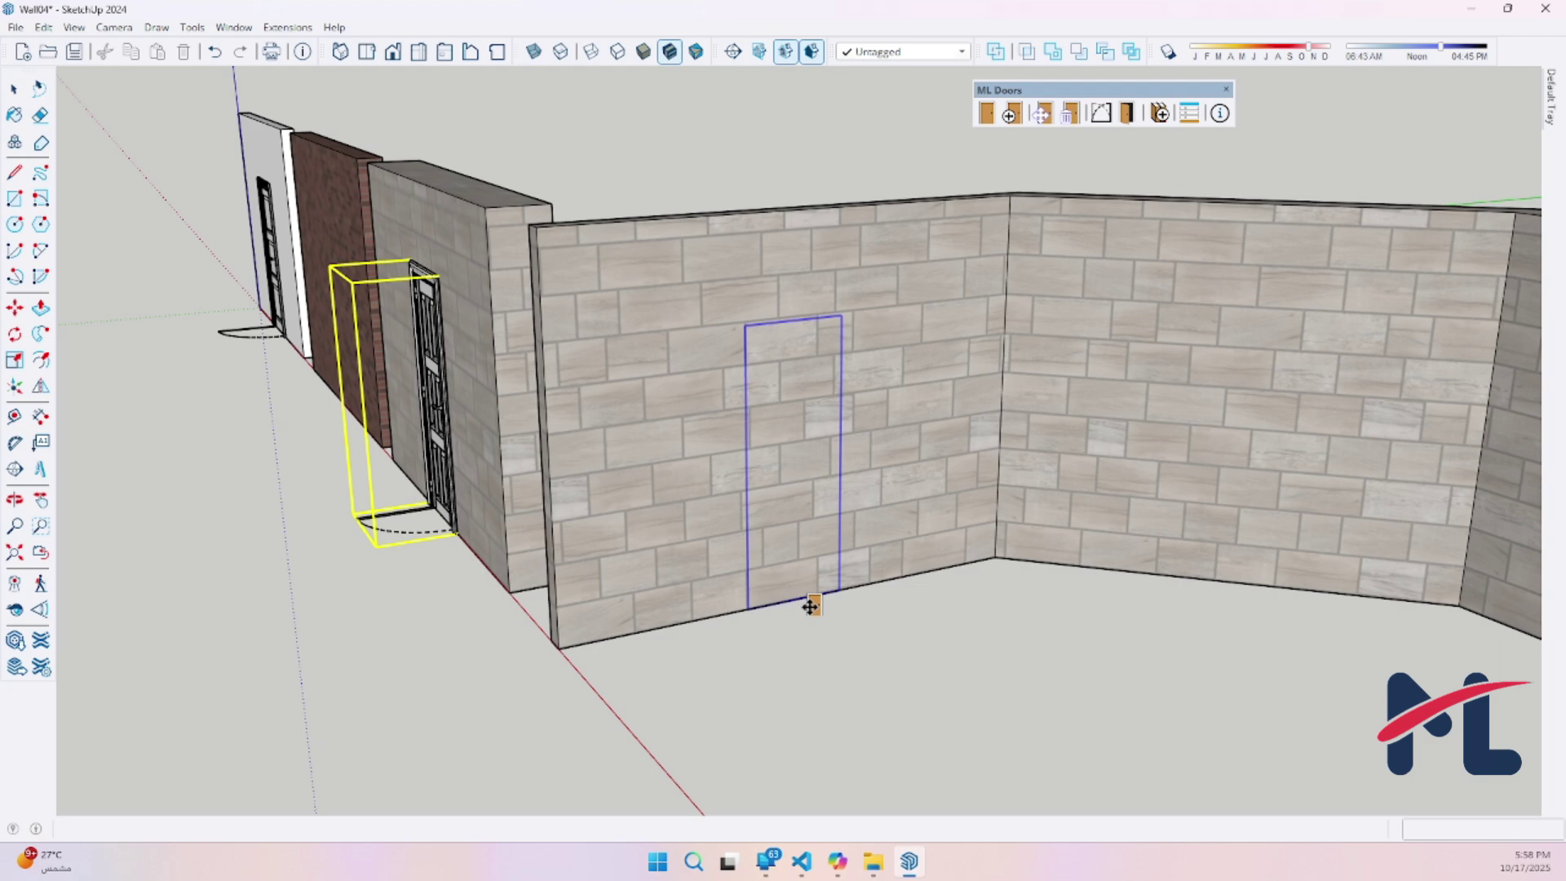
pyautogui.click(810, 607)
# - Copy the door from the angled wall's first segment onto the base of its middle segment
pyautogui.moveTo(810, 607); pyautogui.dragTo(710, 571, button='middle')
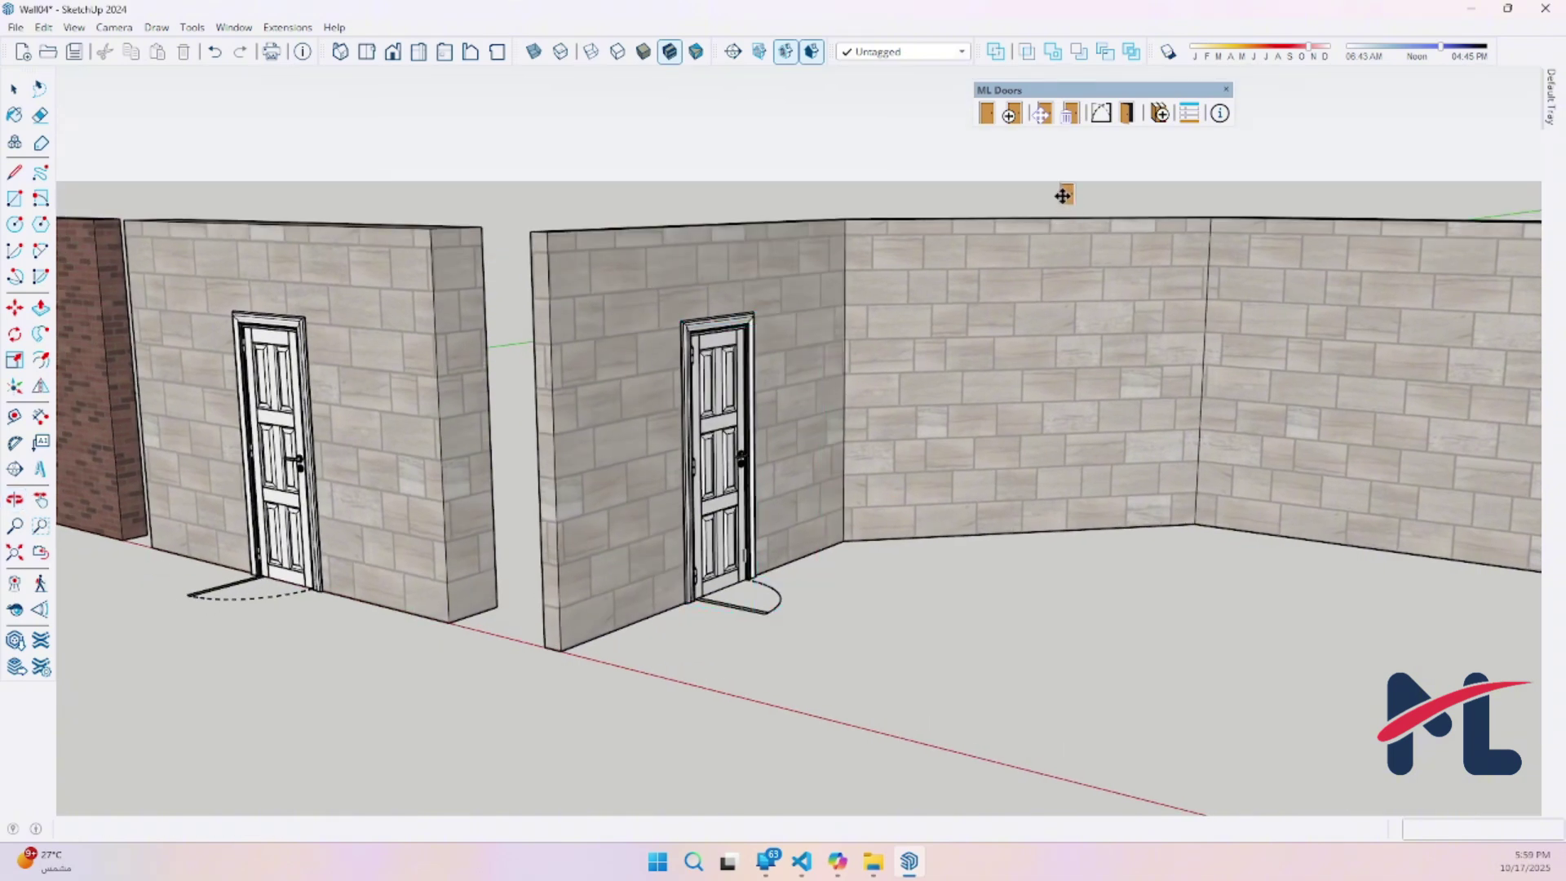
pyautogui.click(1043, 114)
pyautogui.click(759, 451)
pyautogui.press('ctrl')
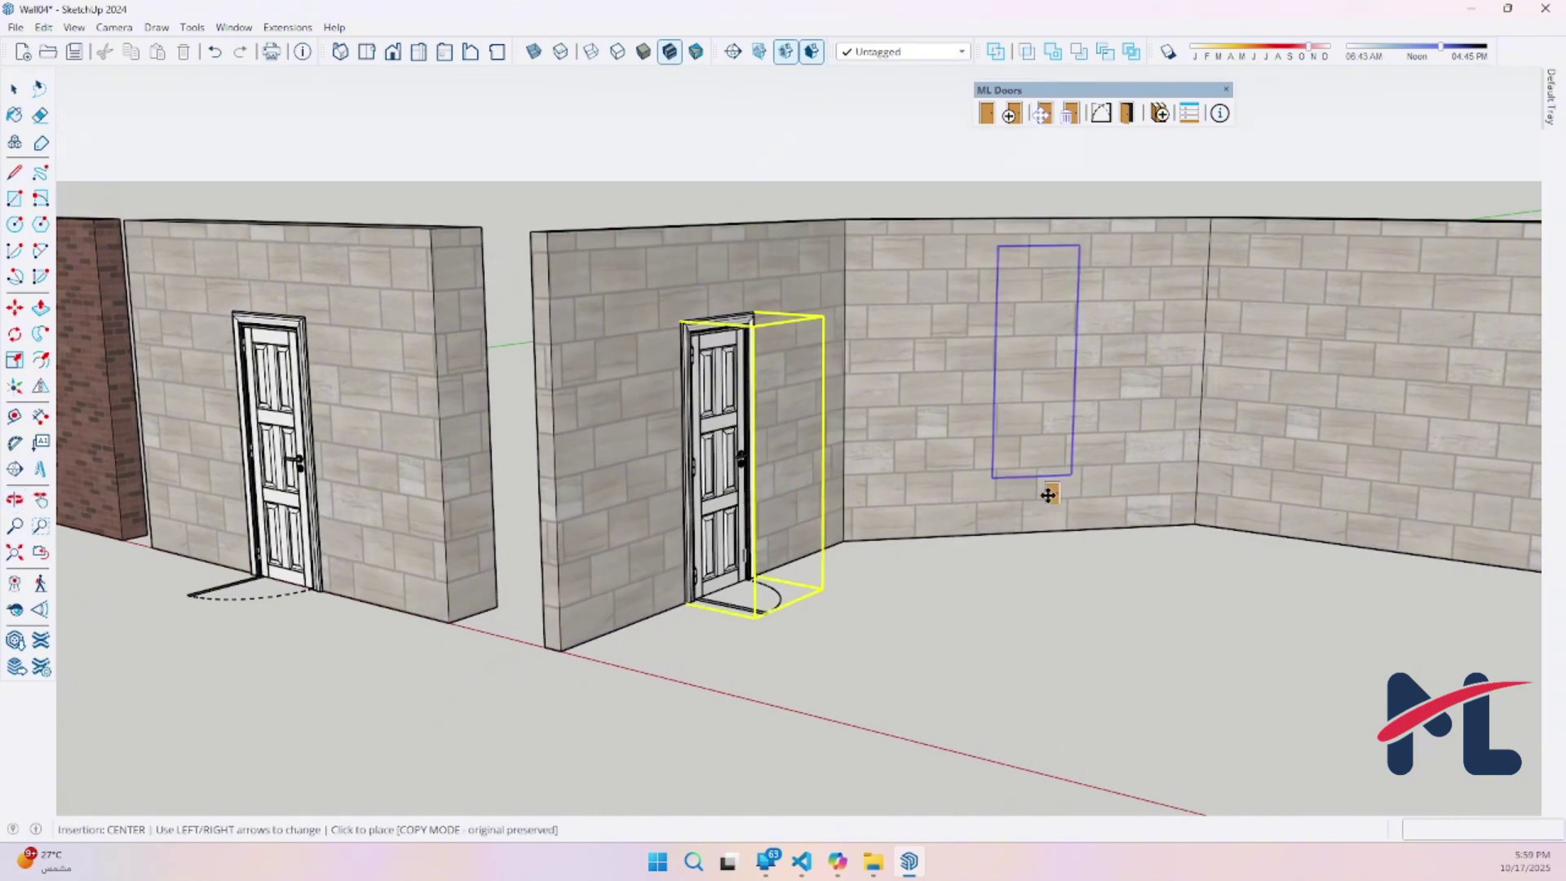
pyautogui.click(1029, 537)
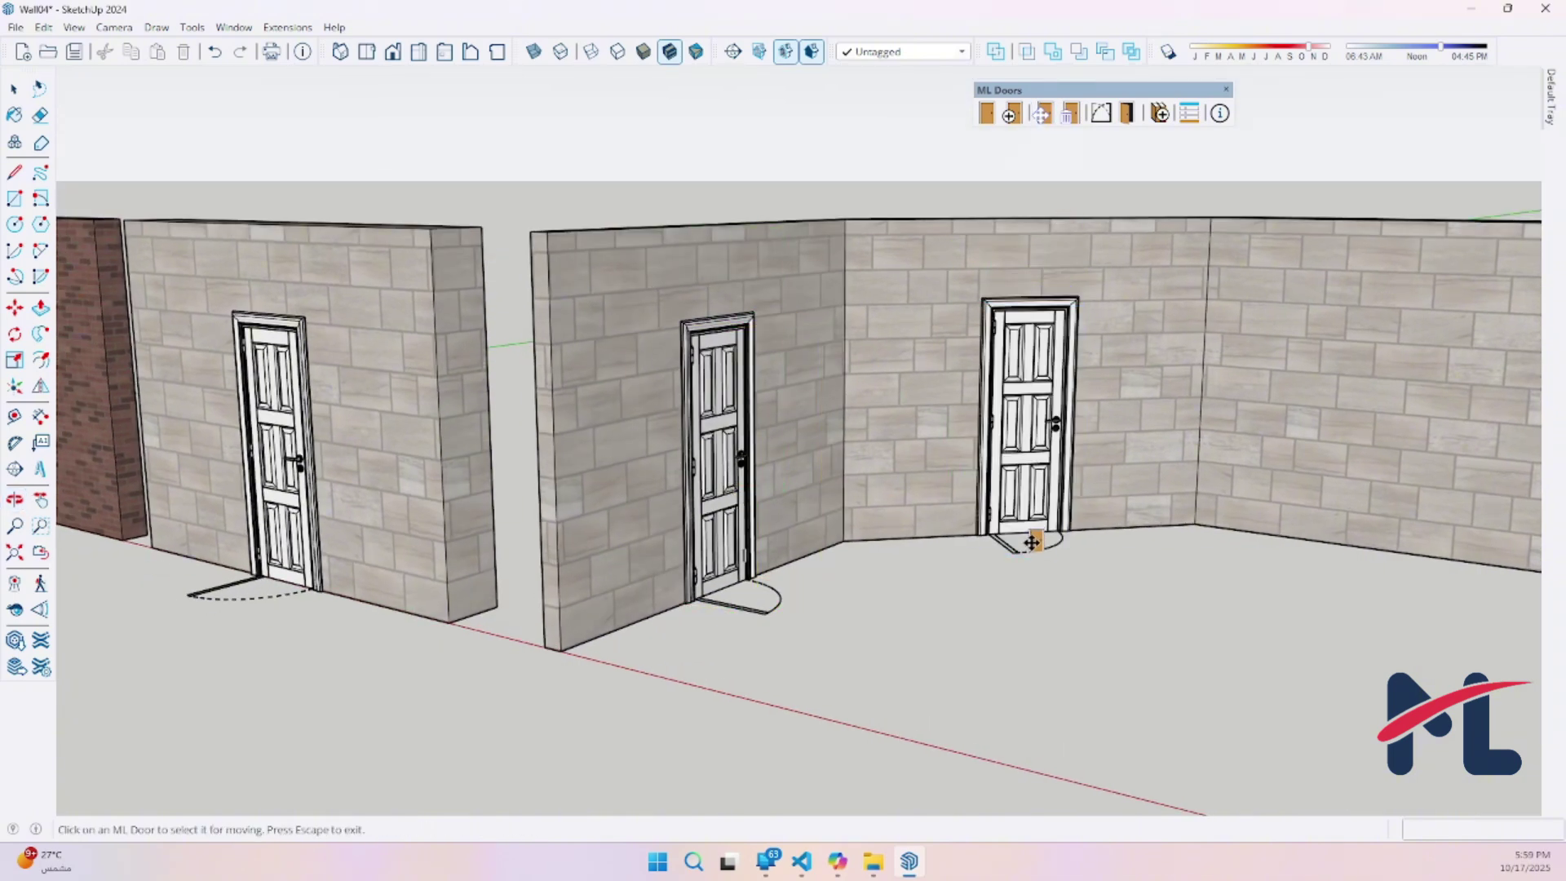
# - Copy the door from the angled wall's middle segment onto the base of its last segment
pyautogui.click(1032, 482)
pyautogui.moveTo(1300, 517)
pyautogui.mouseDown(button='middle')
pyautogui.moveTo(1231, 489)
pyautogui.moveTo(1329, 517)
pyautogui.mouseUp(button='middle')
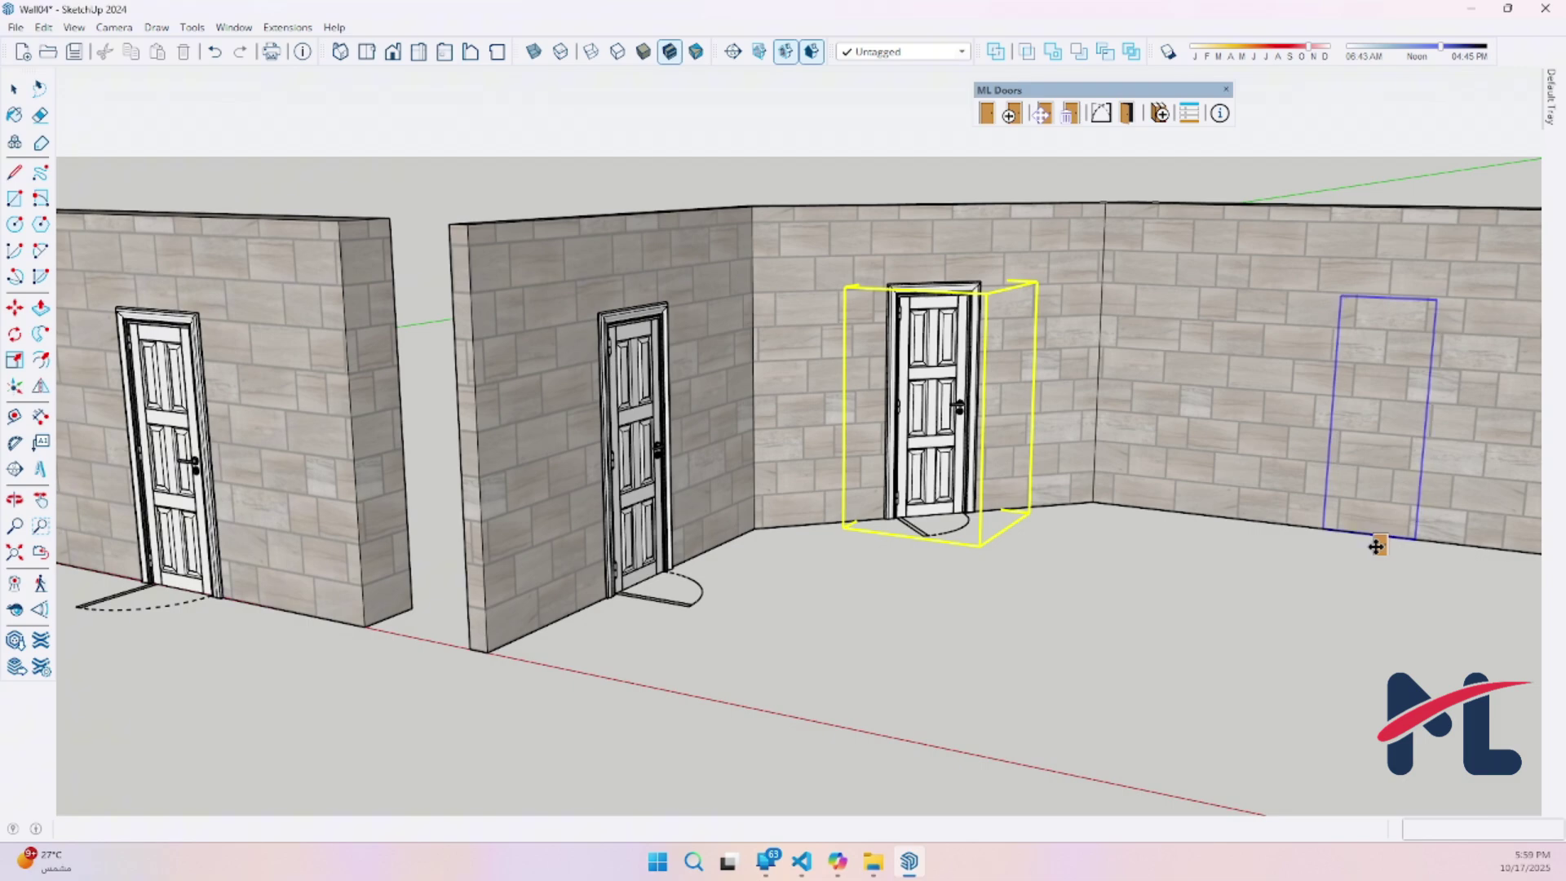
pyautogui.click(1383, 544)
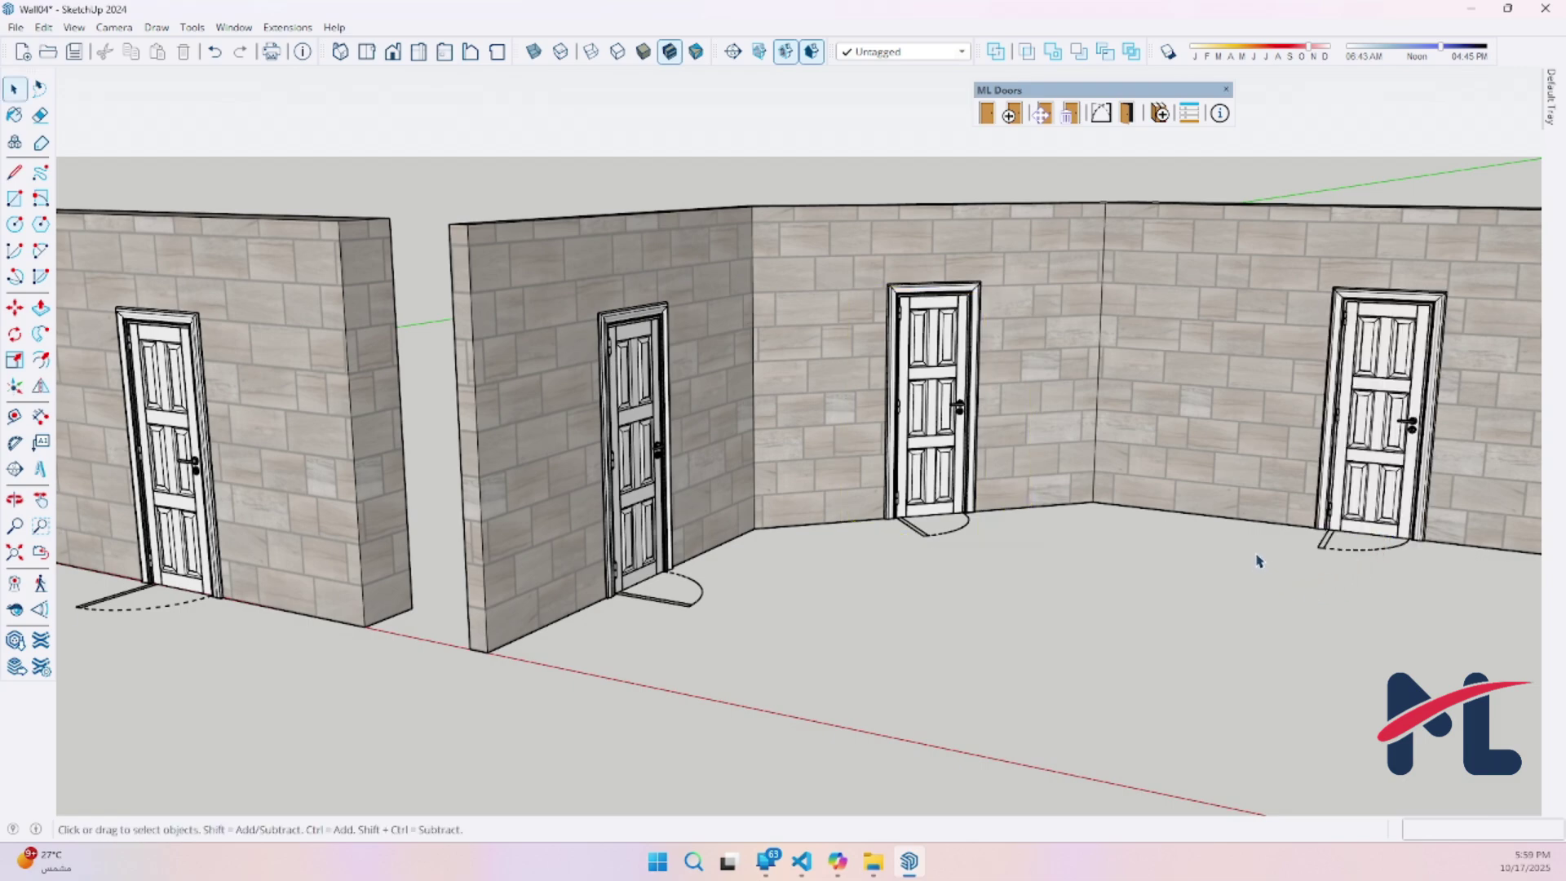
# - Delete the doors in the middle and last segments of the angled wall with the ML Doors delete tool
pyautogui.moveTo(1258, 562); pyautogui.dragTo(1070, 563, button='middle')
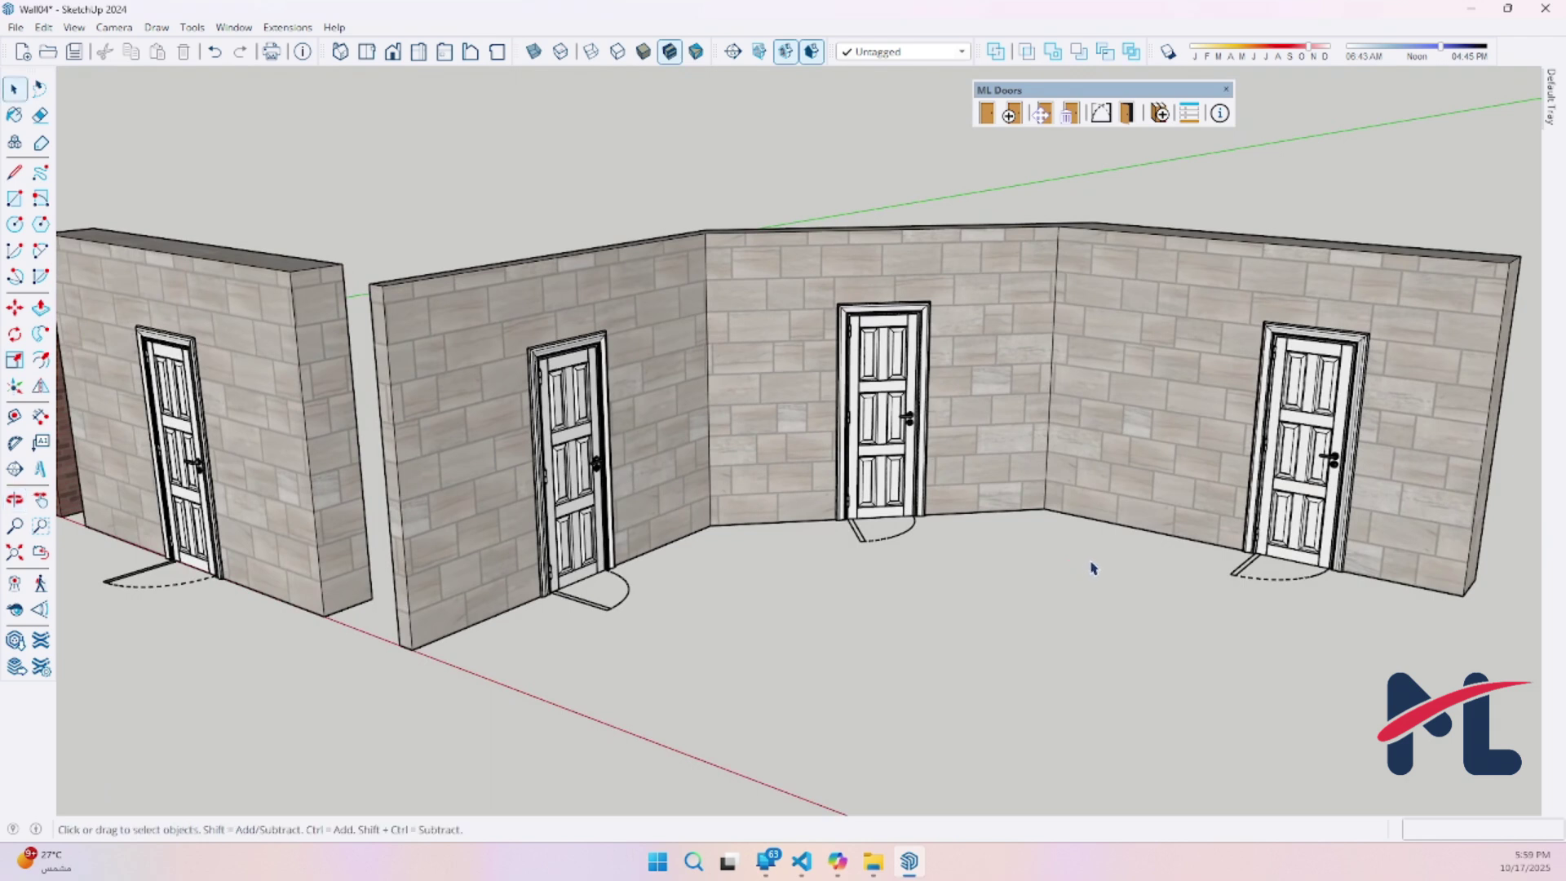
pyautogui.click(1074, 122)
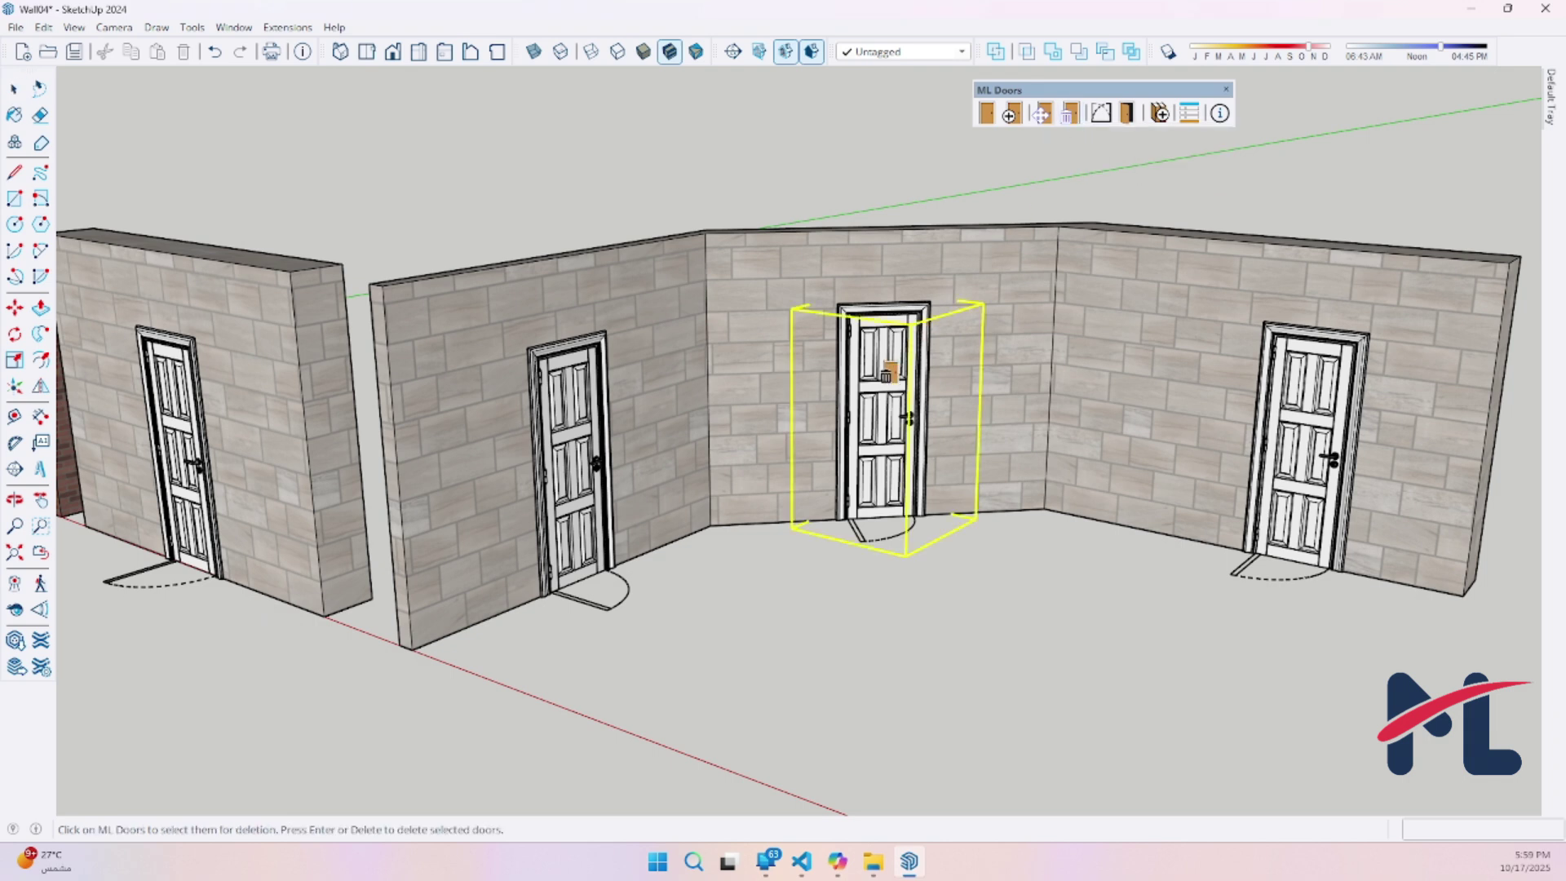
pyautogui.click(888, 372)
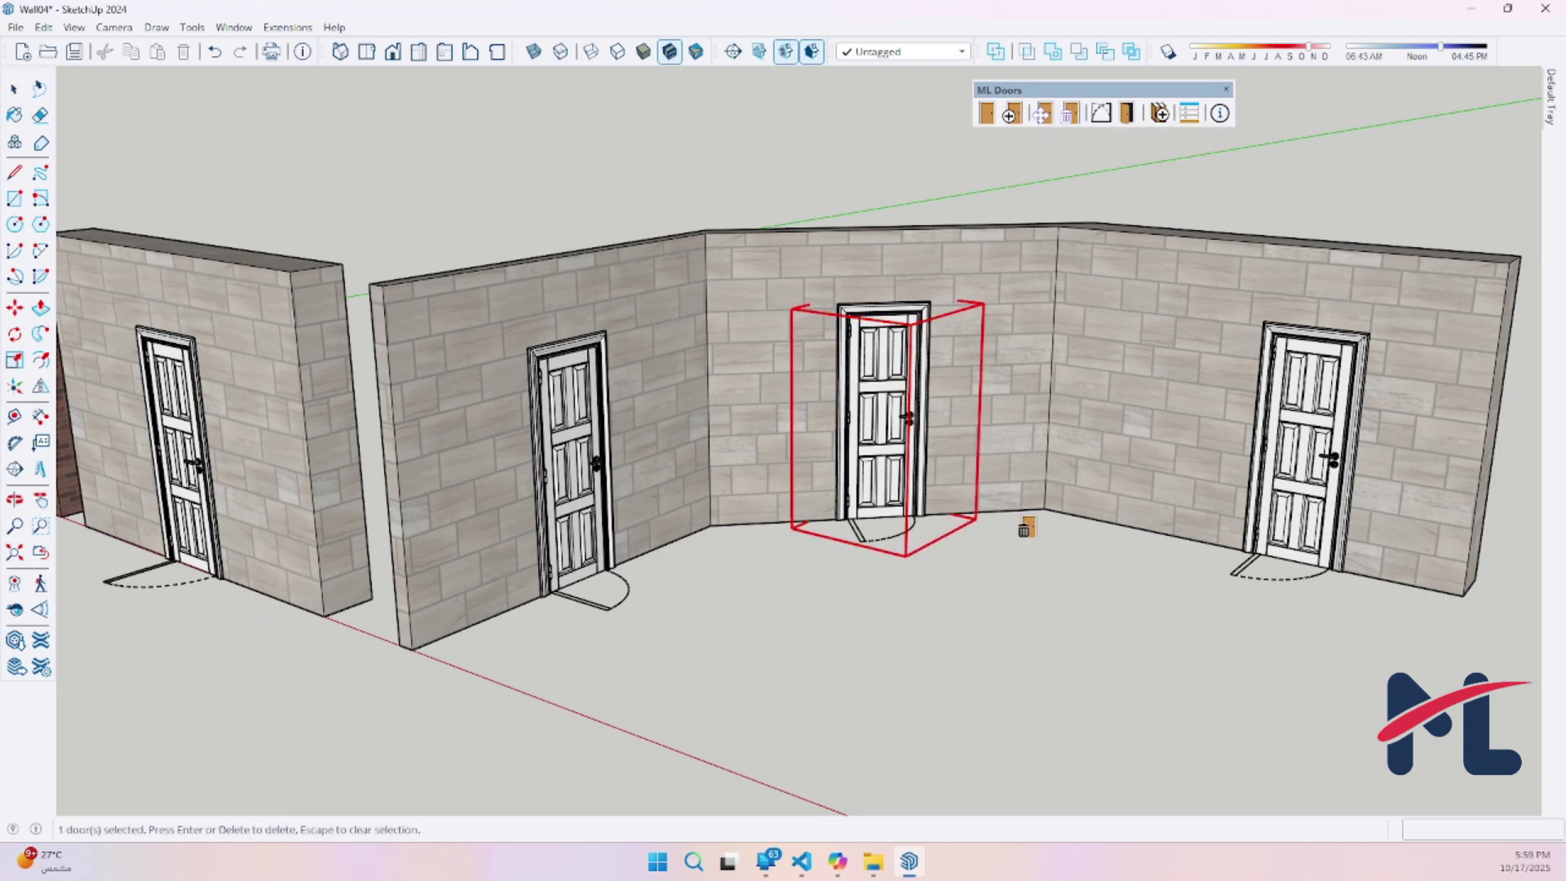
pyautogui.moveTo(1049, 479); pyautogui.dragTo(1058, 546, button='middle')
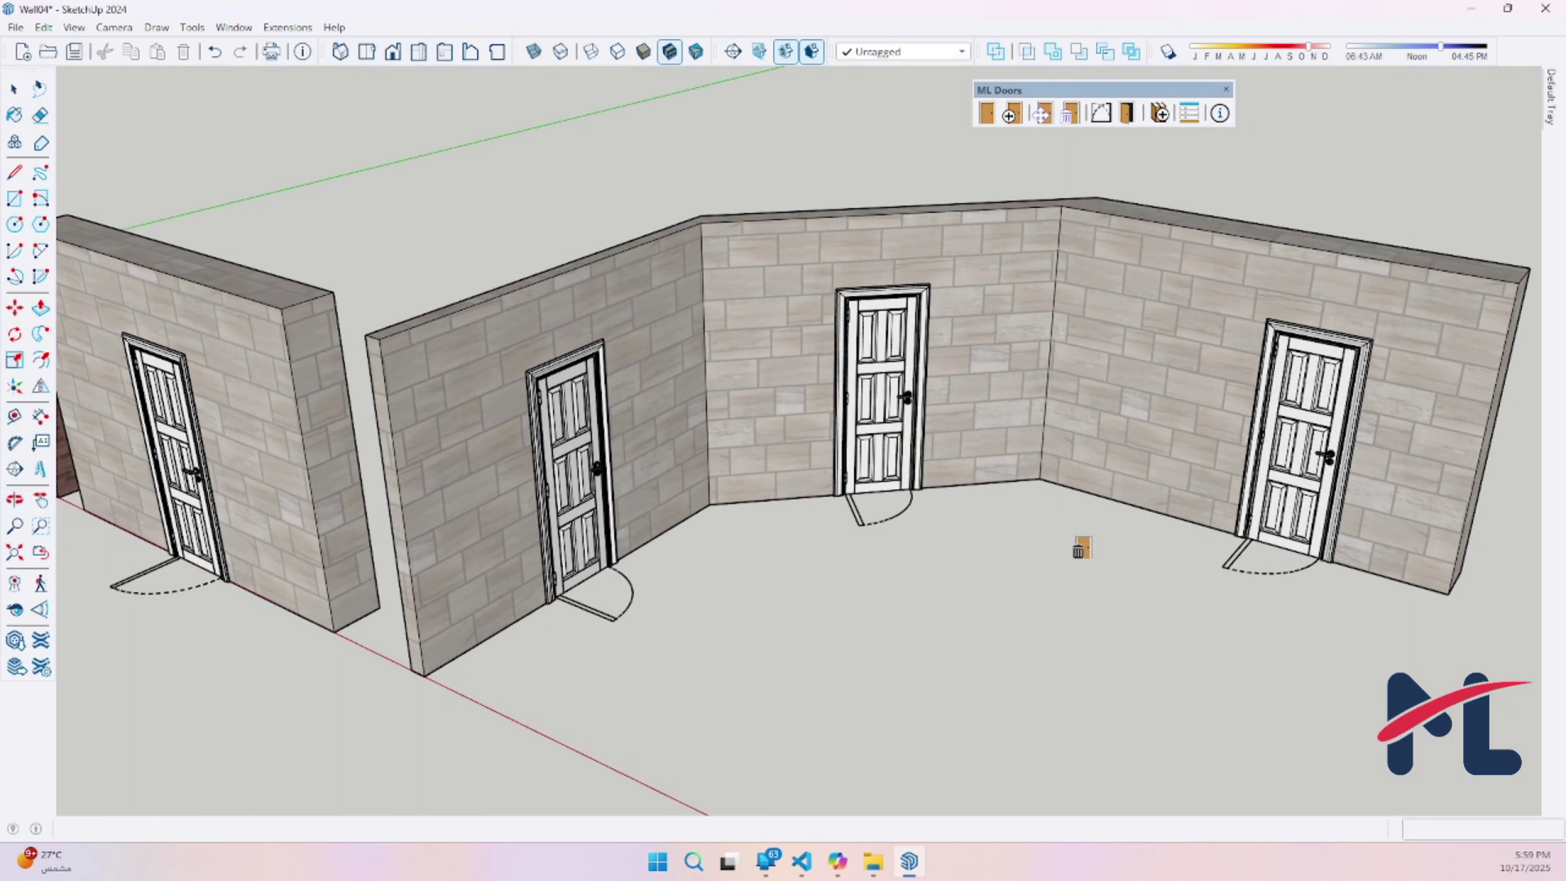
pyautogui.click(902, 358)
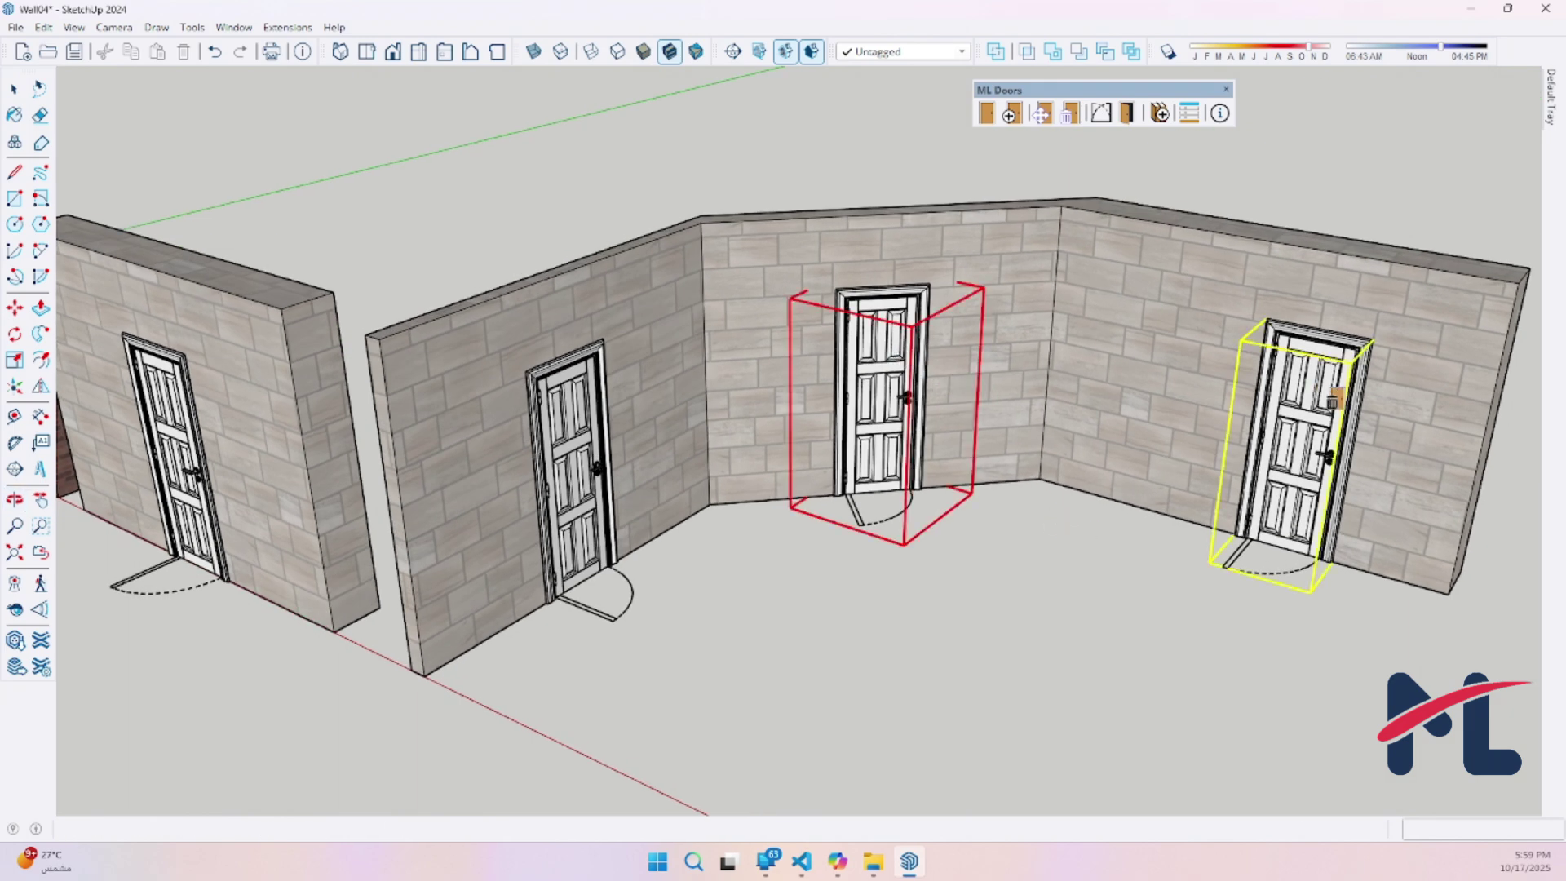
pyautogui.click(1311, 400)
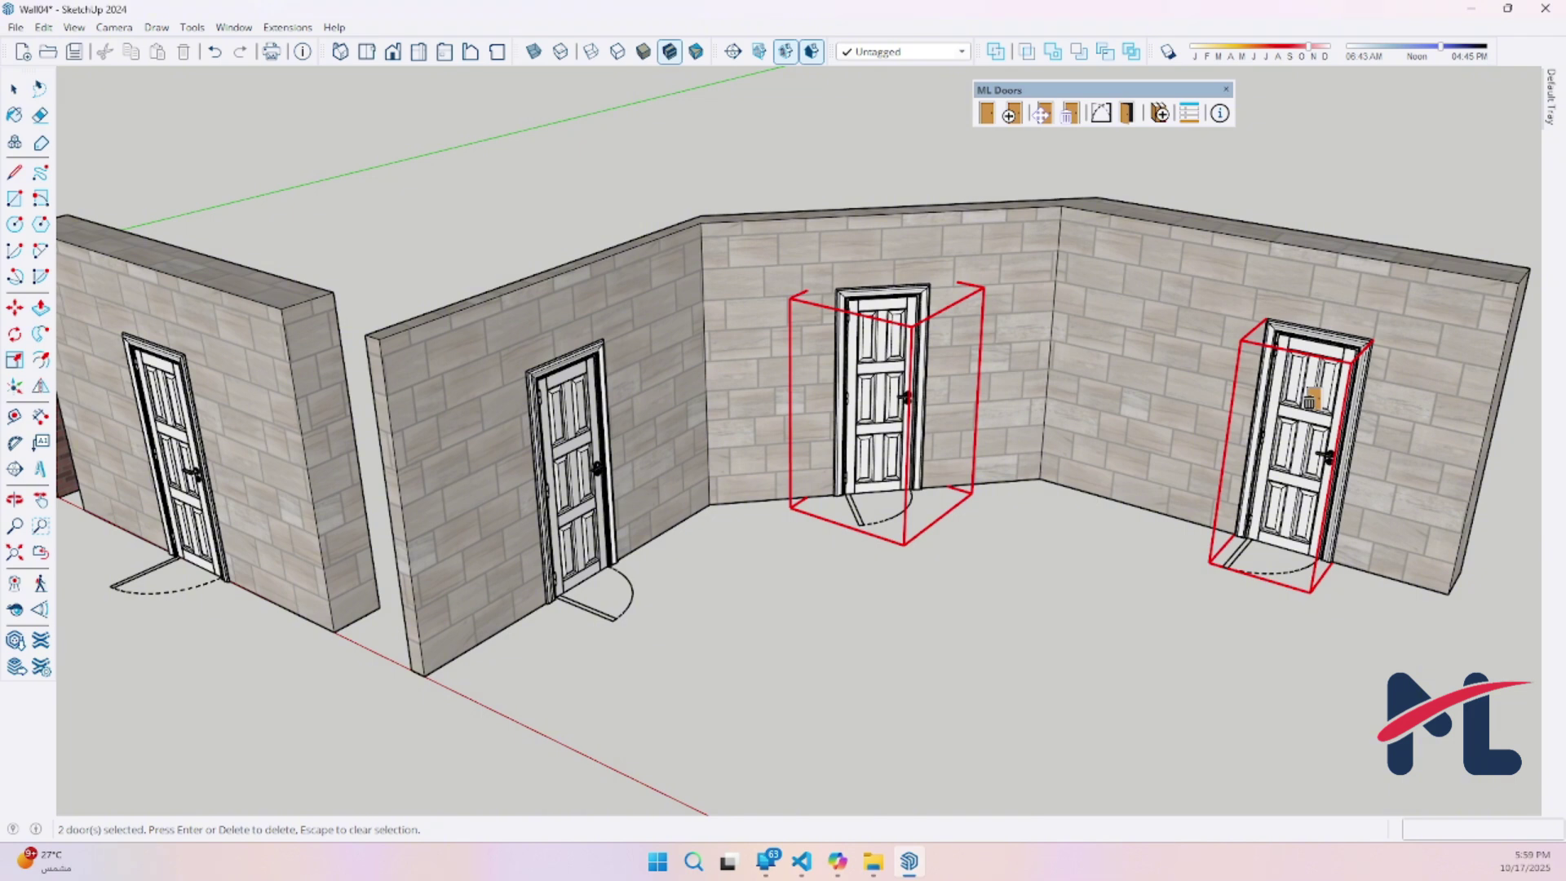
pyautogui.click(600, 422)
pyautogui.press('Escape')
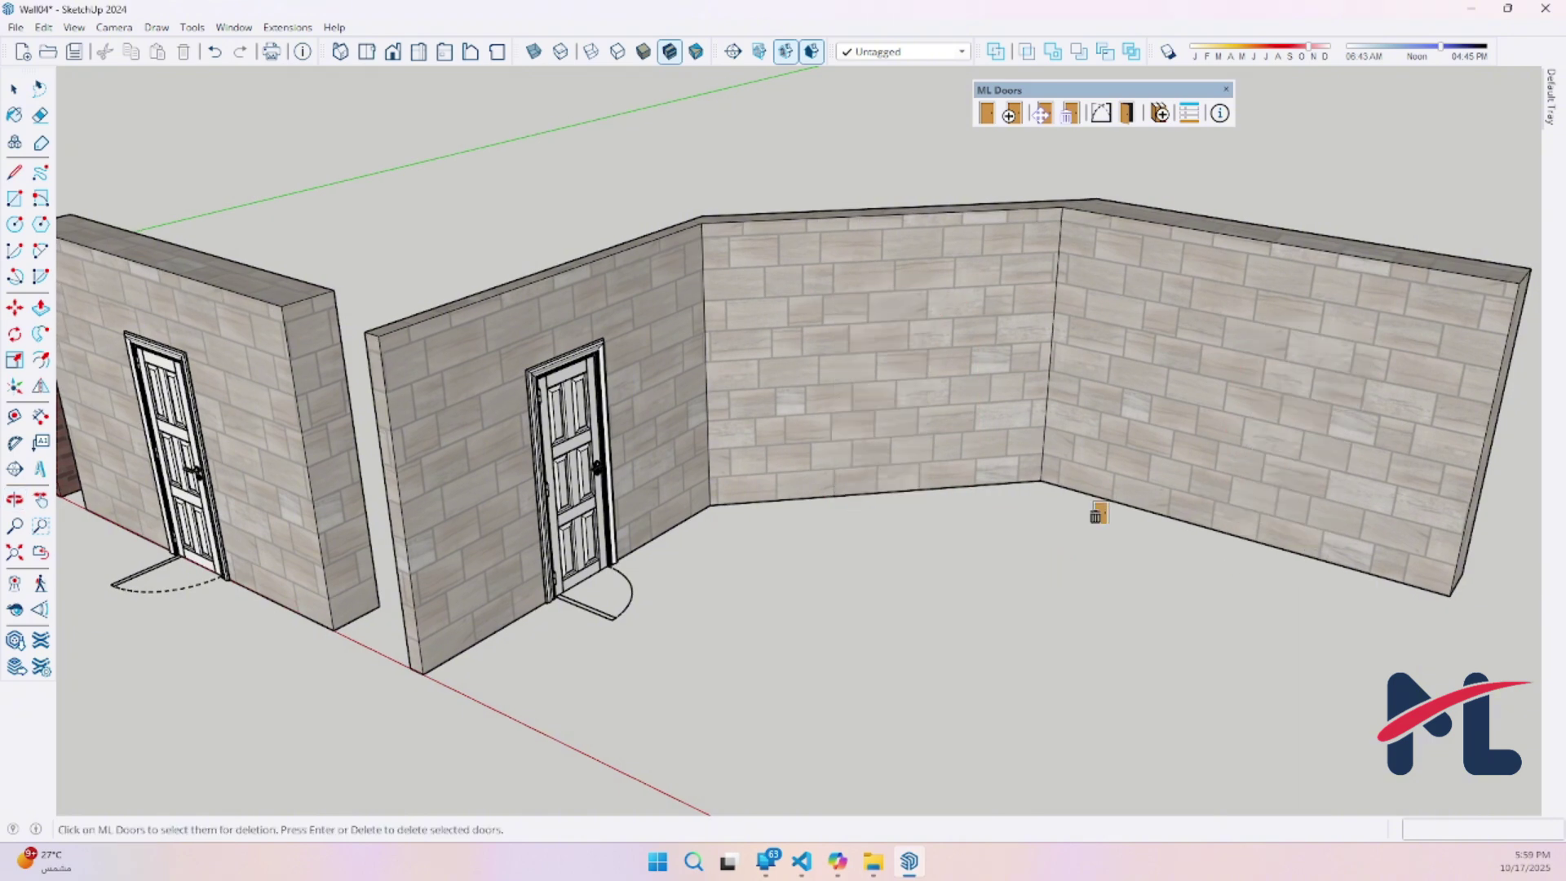
pyautogui.moveTo(1241, 551); pyautogui.dragTo(1082, 560, button='middle')
pyautogui.press('space')
# - Move the remaining door of the angled wall from its first segment to the base of its middle segment
pyautogui.moveTo(1231, 570); pyautogui.dragTo(1179, 339, button='middle')
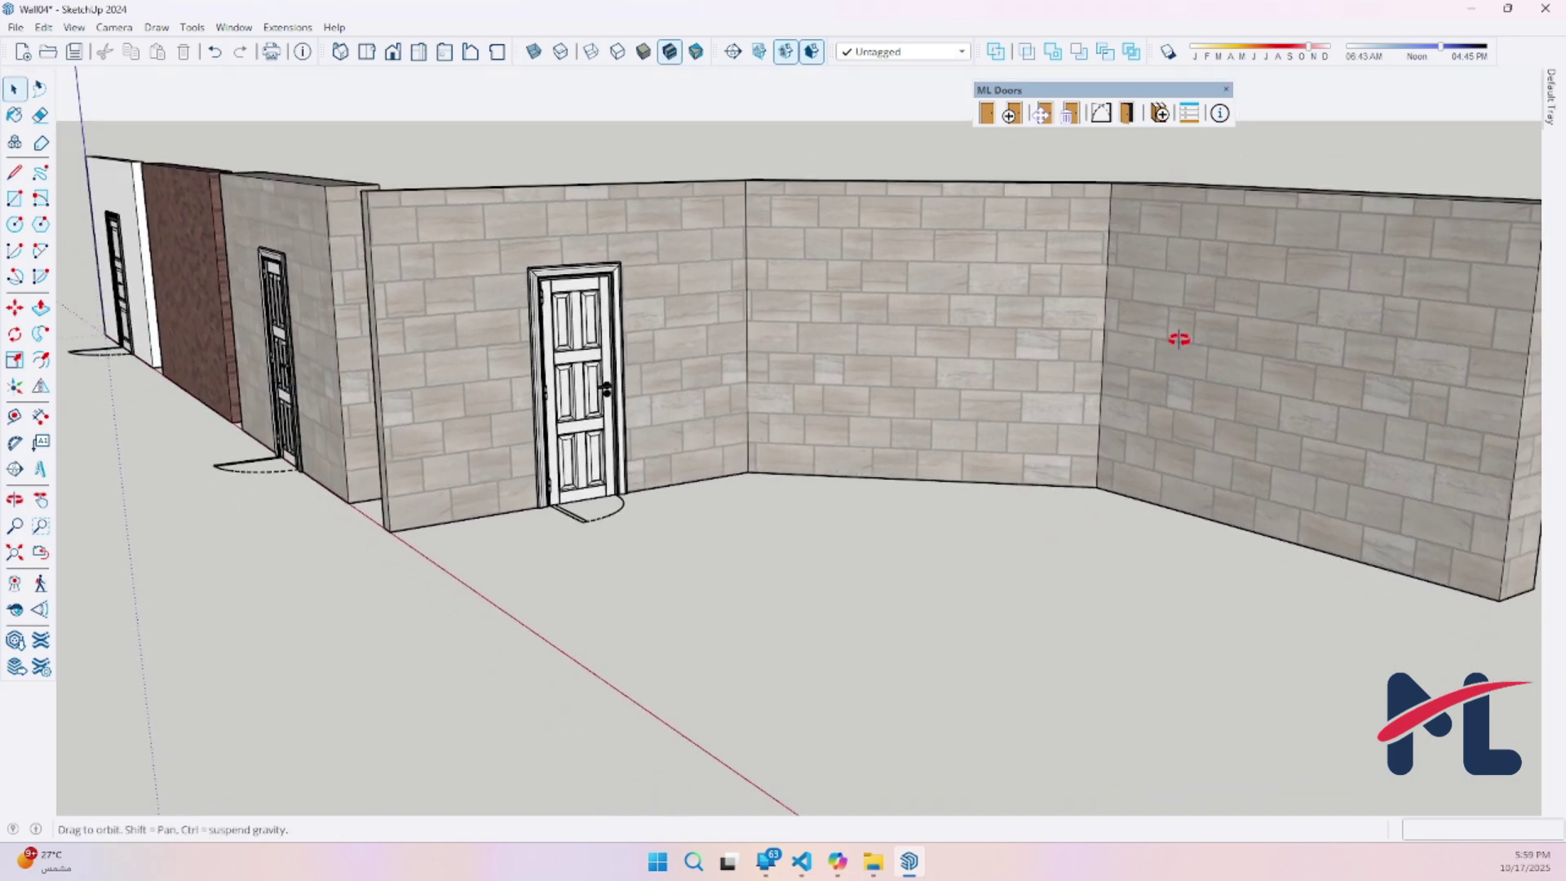
pyautogui.moveTo(939, 358); pyautogui.dragTo(1212, 456, button='middle')
pyautogui.scroll(-5, 1285, 454)
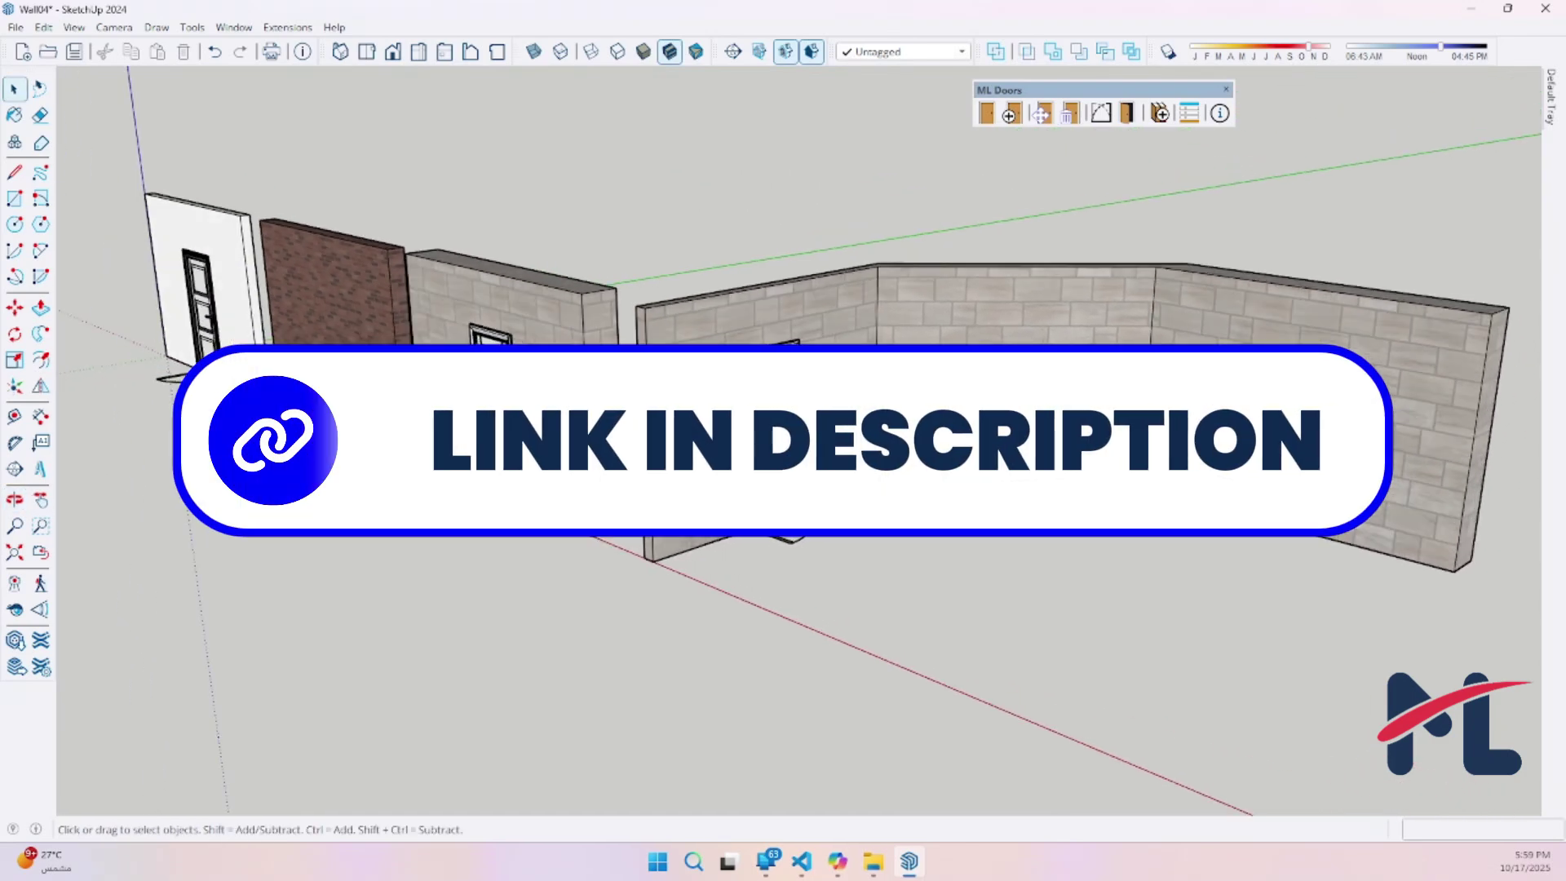
pyautogui.click(1041, 114)
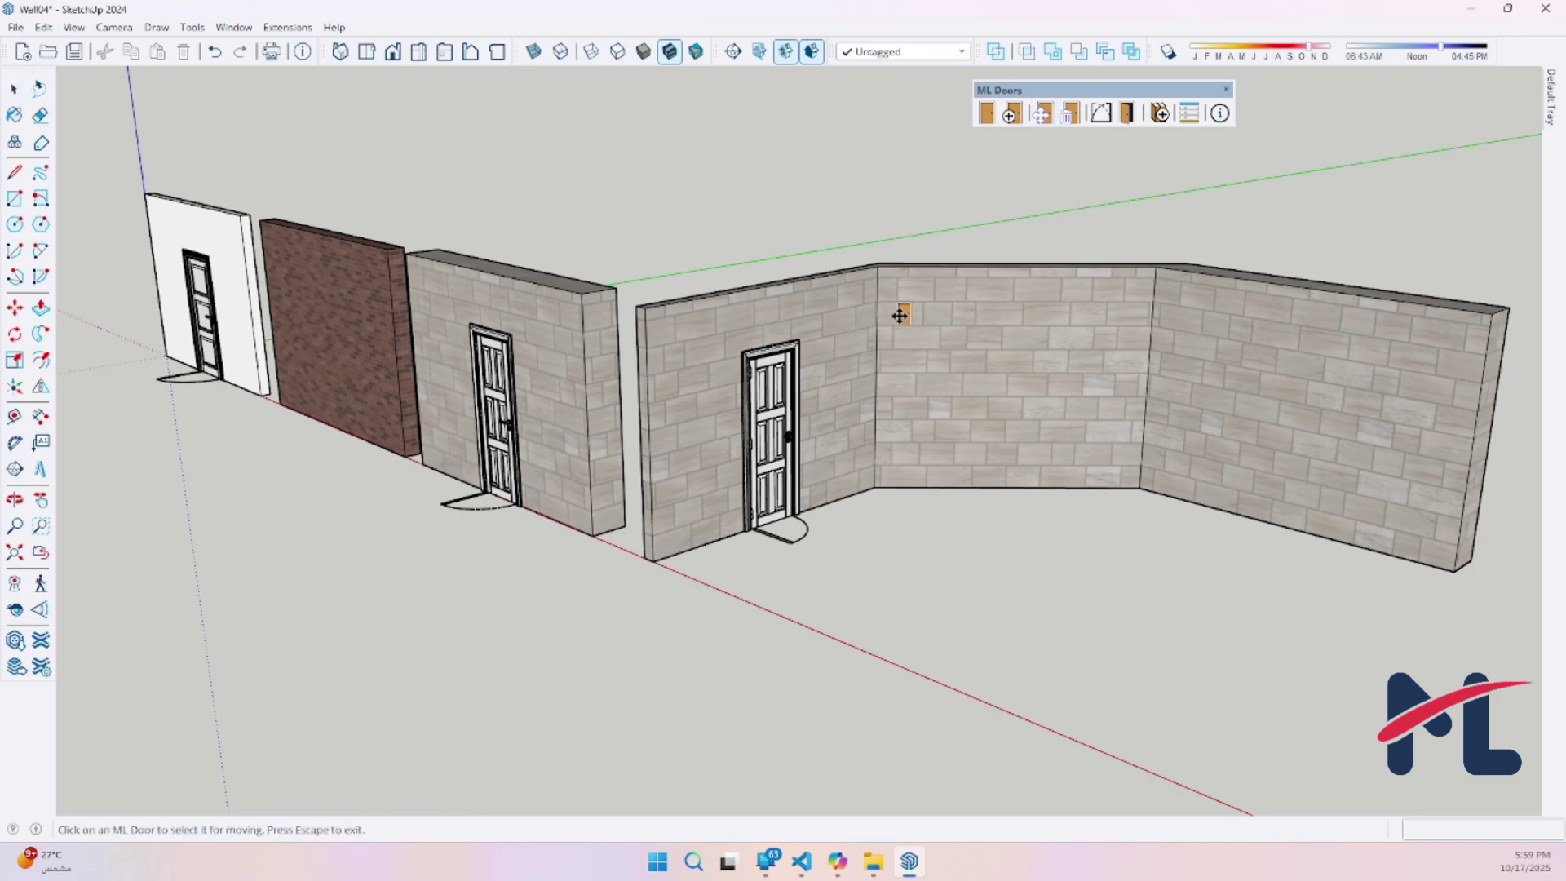
pyautogui.scroll(3, 900, 316)
pyautogui.click(712, 565)
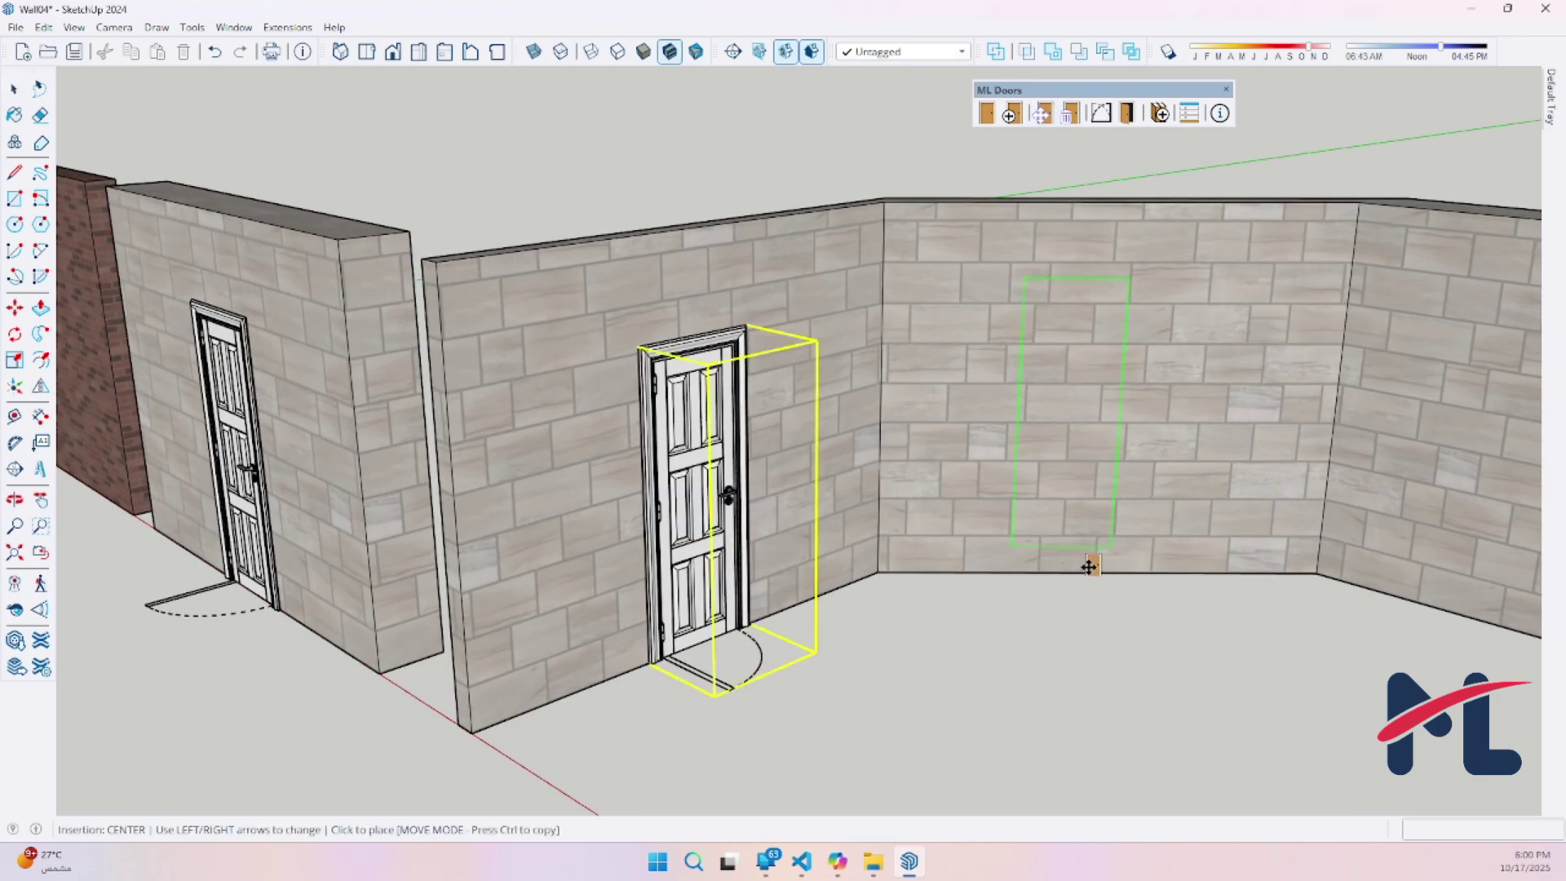
pyautogui.click(1094, 583)
# - Copy the door from the angled wall's middle segment back onto its first segment, keeping the original
pyautogui.moveTo(1094, 587); pyautogui.dragTo(1085, 519, button='middle')
pyautogui.click(1084, 520)
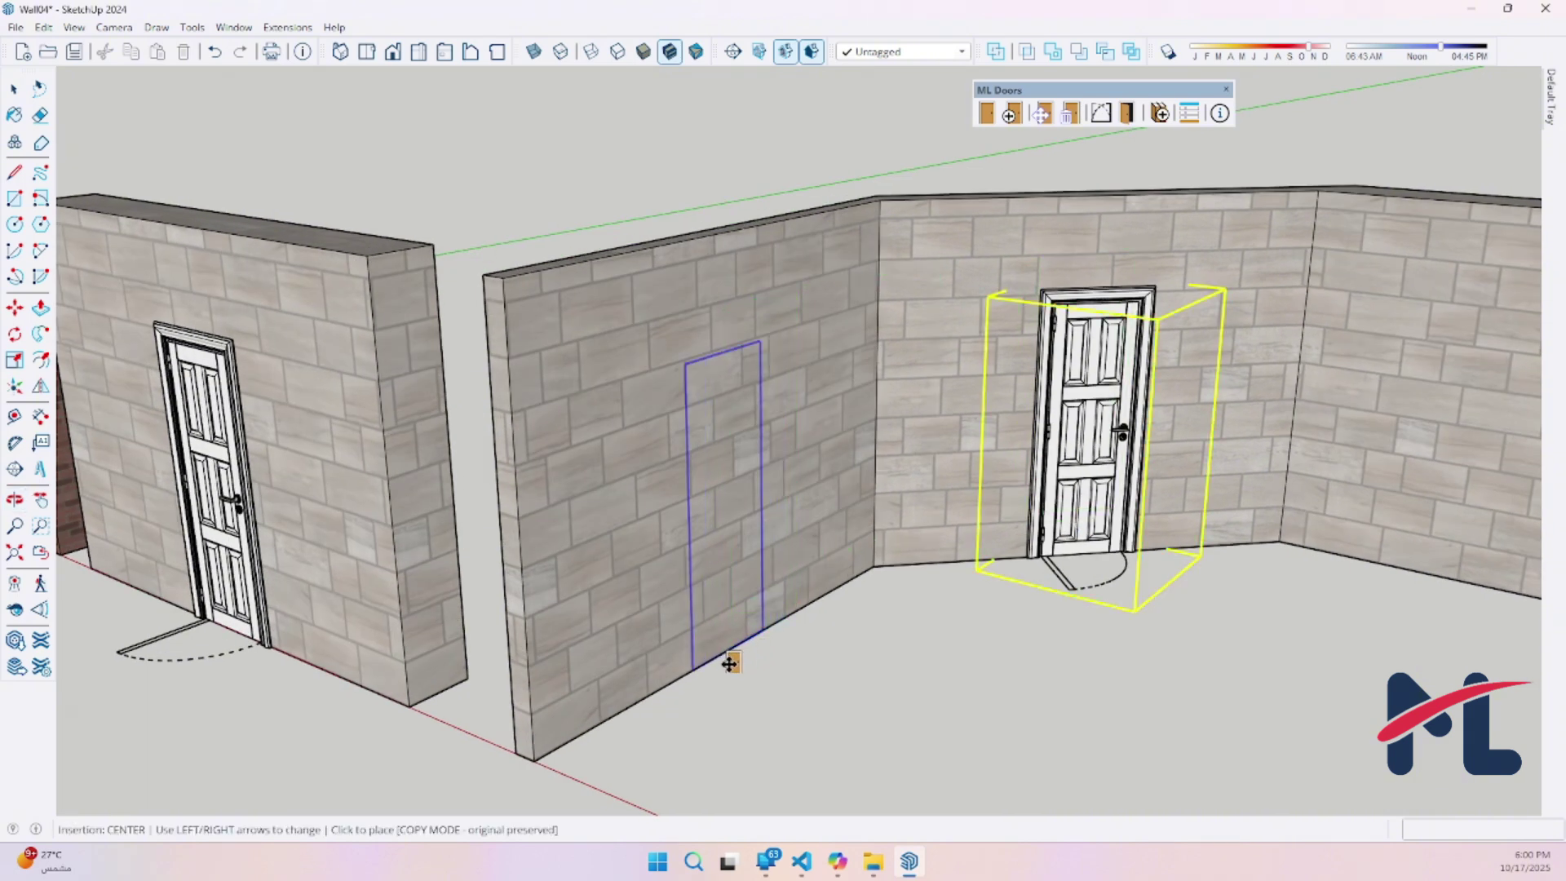
pyautogui.click(724, 659)
# - Delete both doors in the first and middle segments of the angled wall together and leave the delete tool
pyautogui.scroll(-2, 860, 424)
pyautogui.moveTo(860, 423); pyautogui.dragTo(783, 384, button='middle')
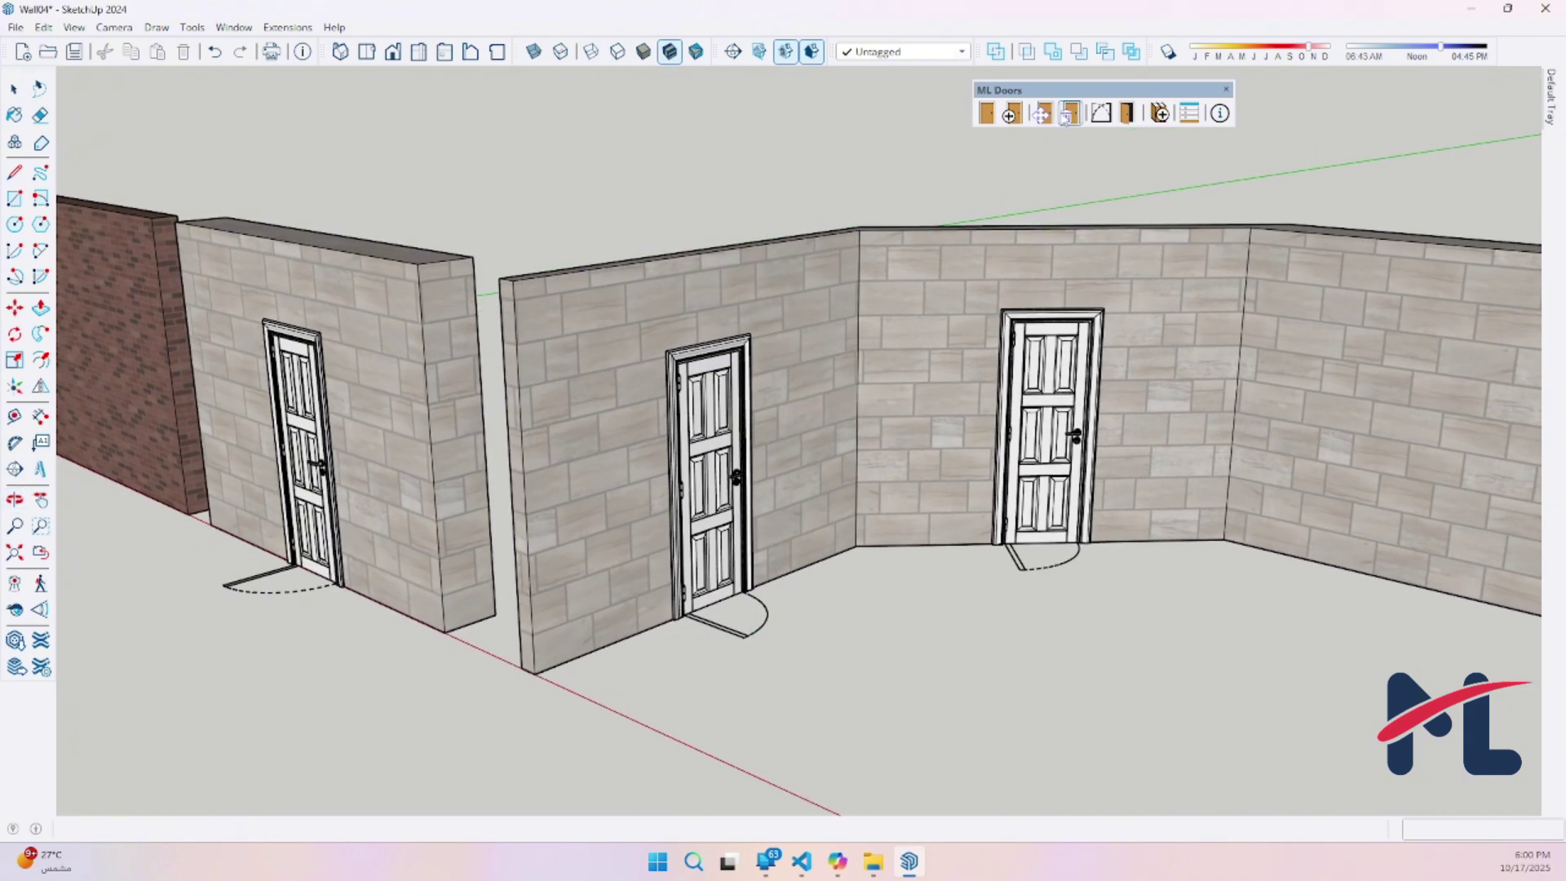
pyautogui.click(1071, 113)
pyautogui.click(1026, 439)
pyautogui.click(1026, 439)
pyautogui.click(739, 447)
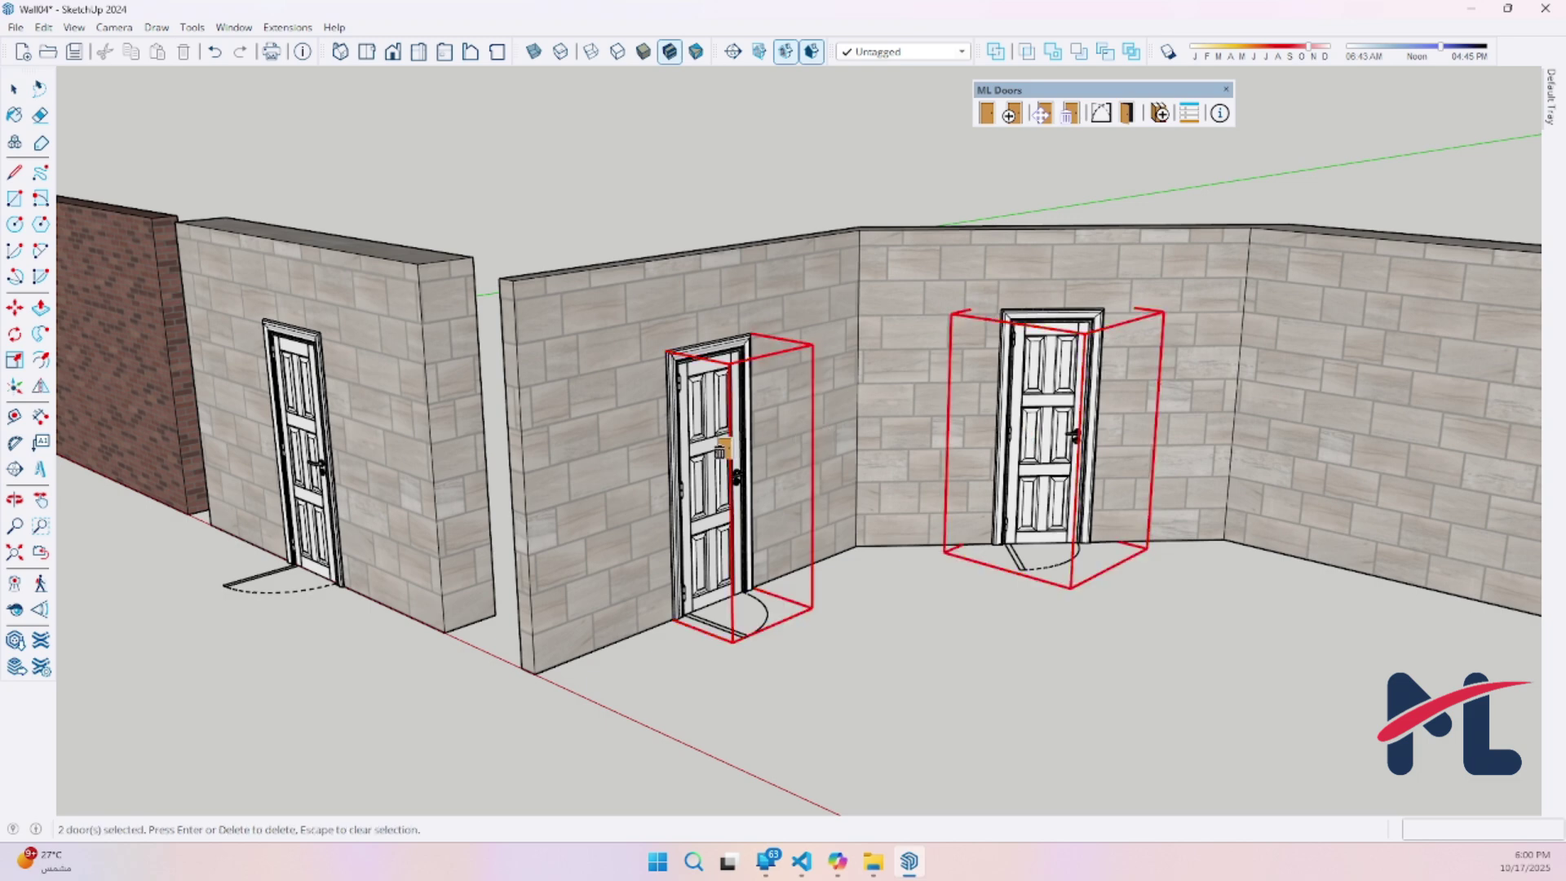
pyautogui.press('Delete')
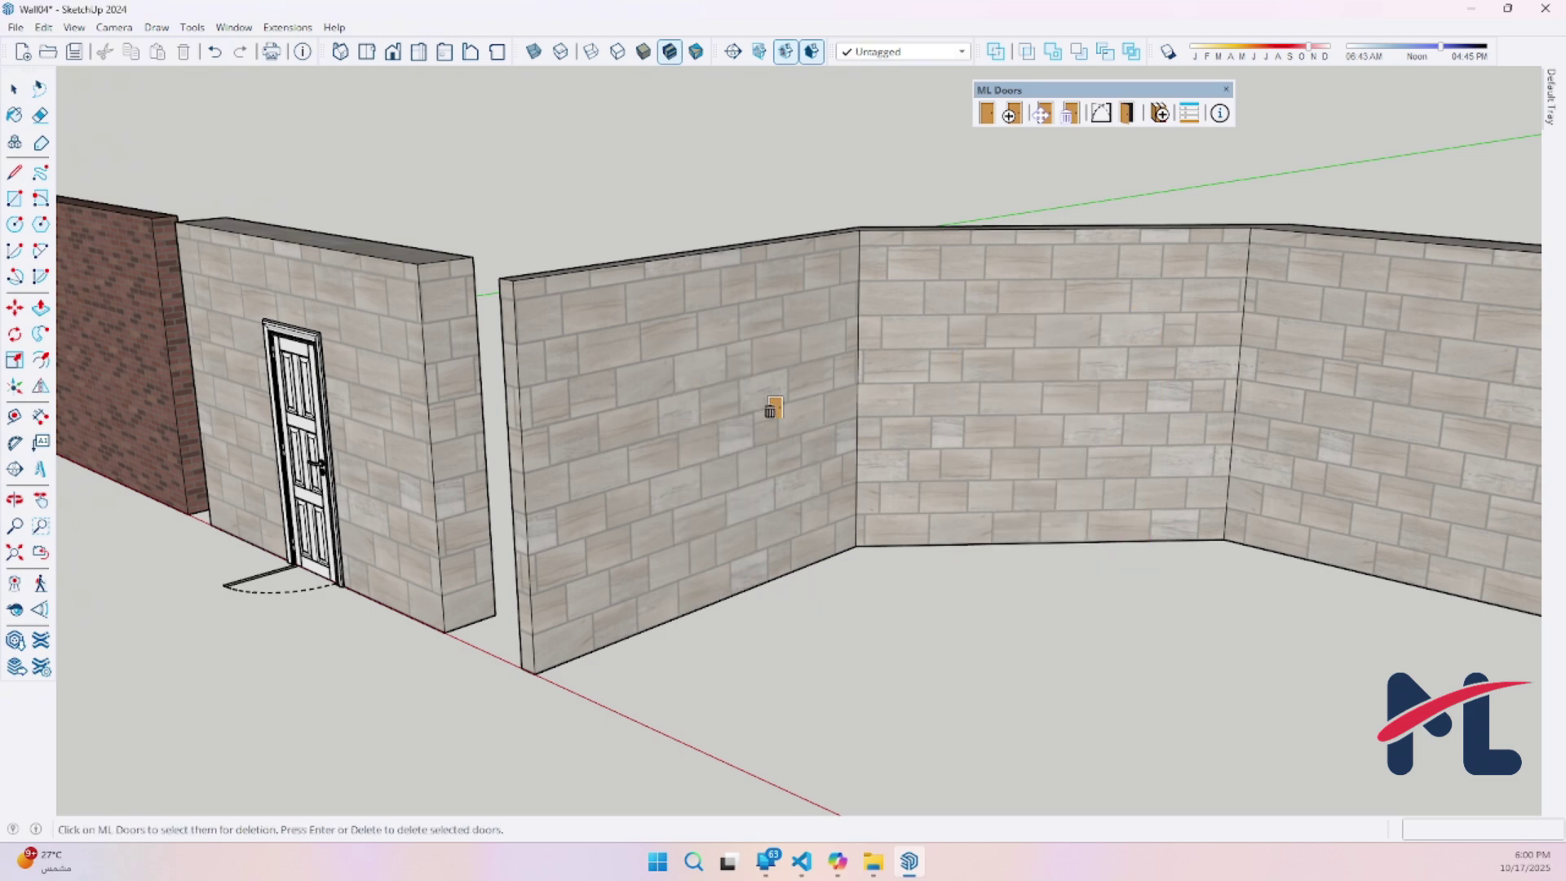
pyautogui.moveTo(775, 408); pyautogui.dragTo(975, 417, button='middle')
pyautogui.scroll(-4, 975, 417)
pyautogui.press('space')
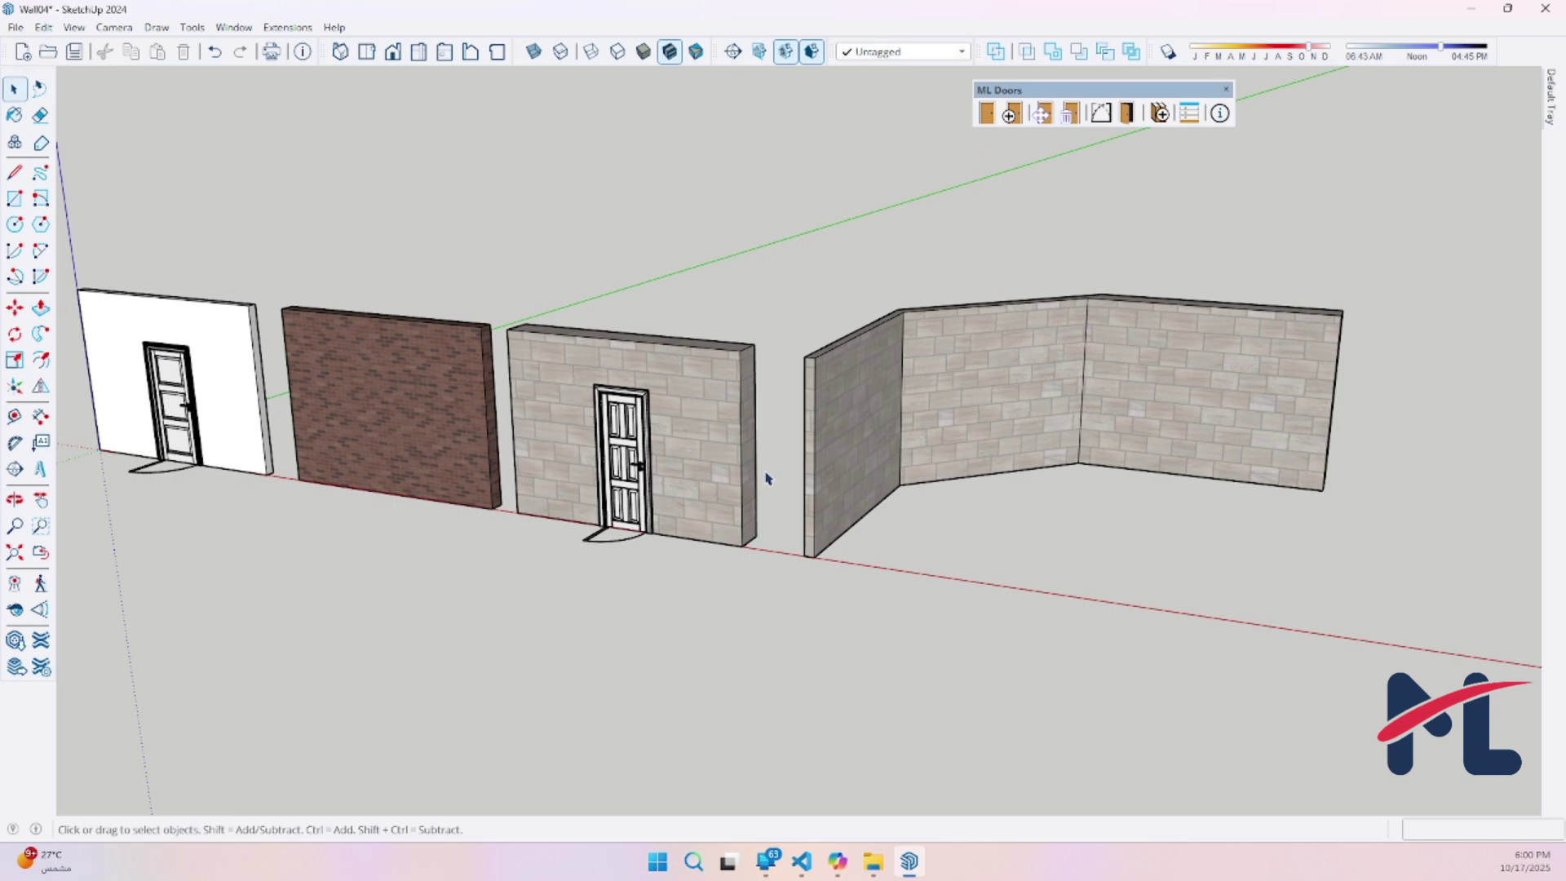
pyautogui.moveTo(651, 487); pyautogui.dragTo(593, 506, button='middle')
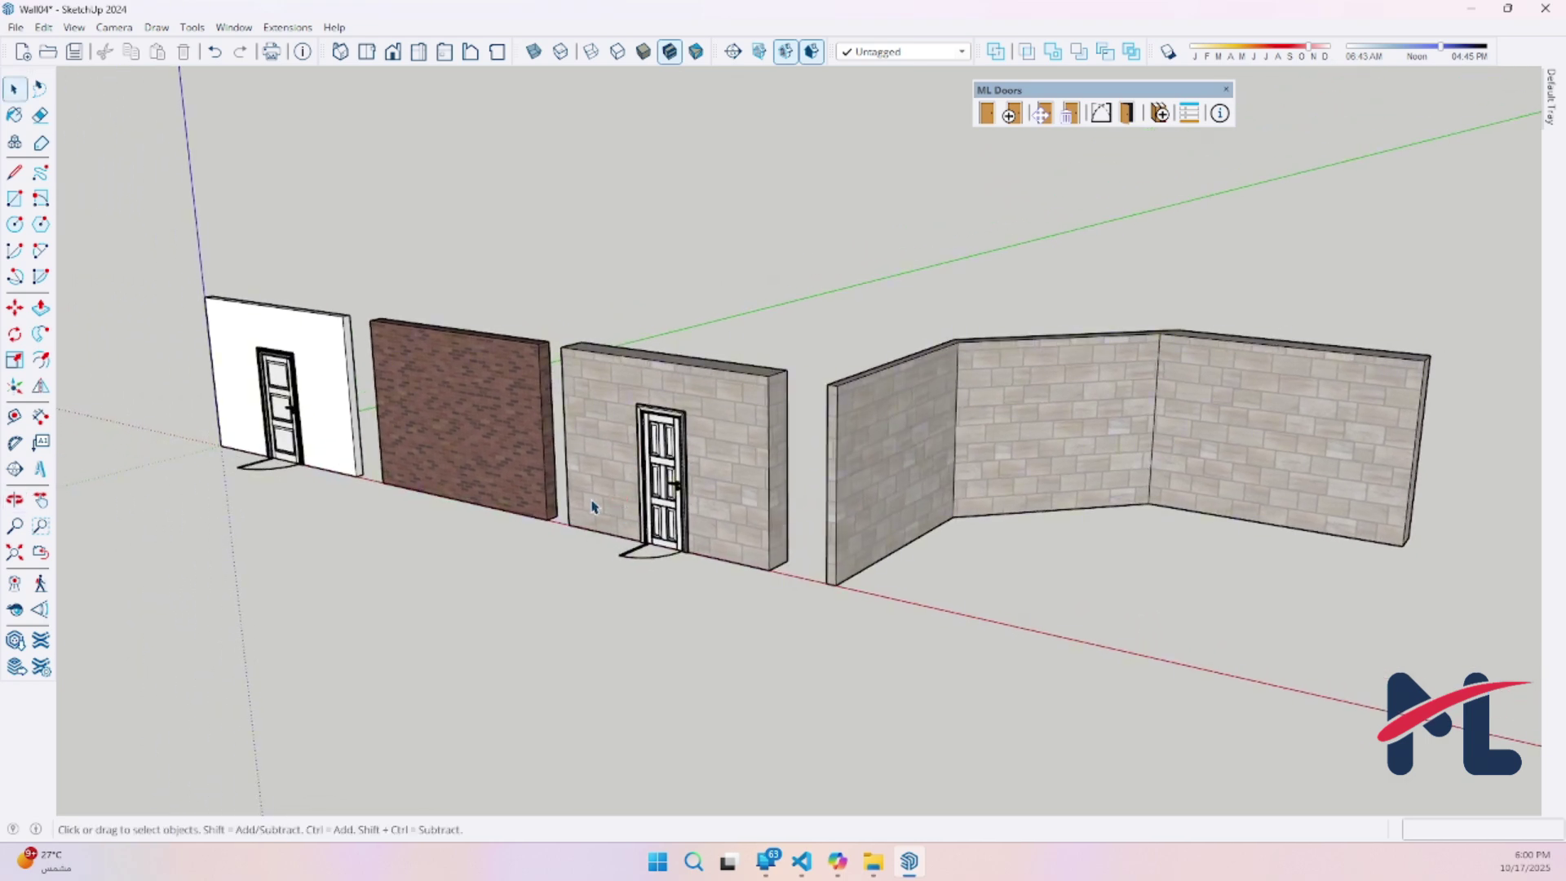